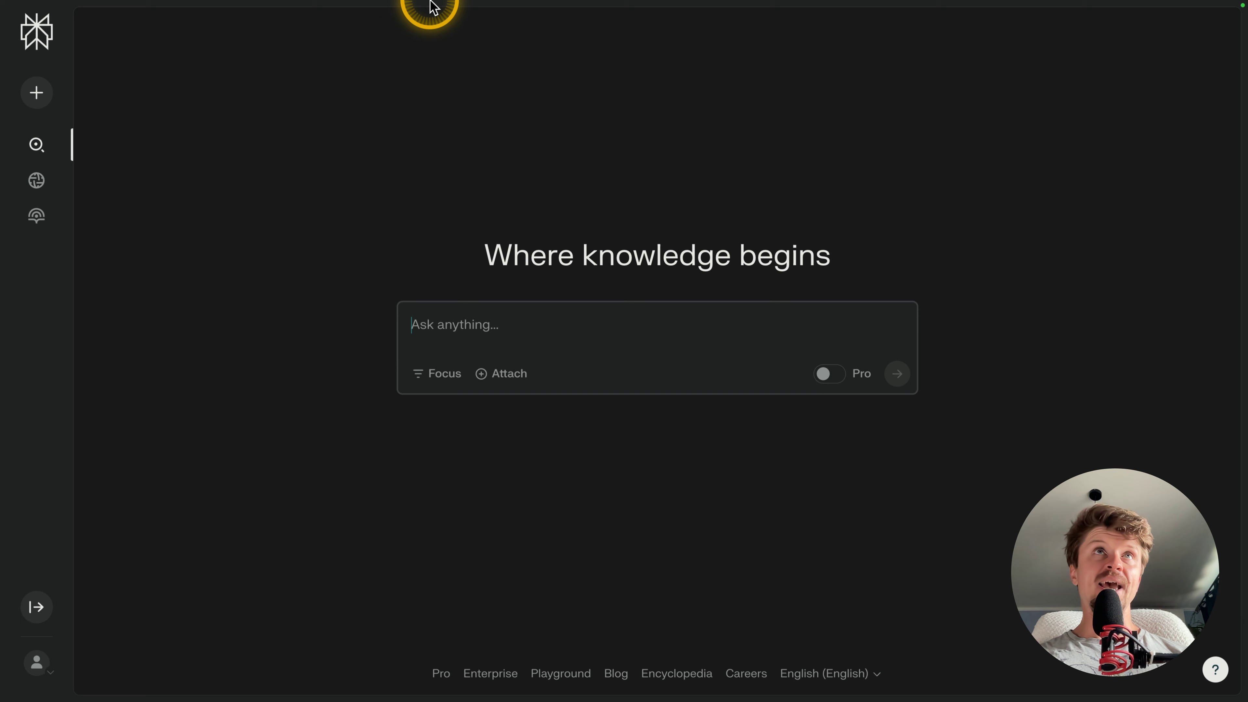
# Bring up Edge's toolbar over the full-screen Perplexity page and turn on split screen.
pyautogui.moveTo(432, 4)
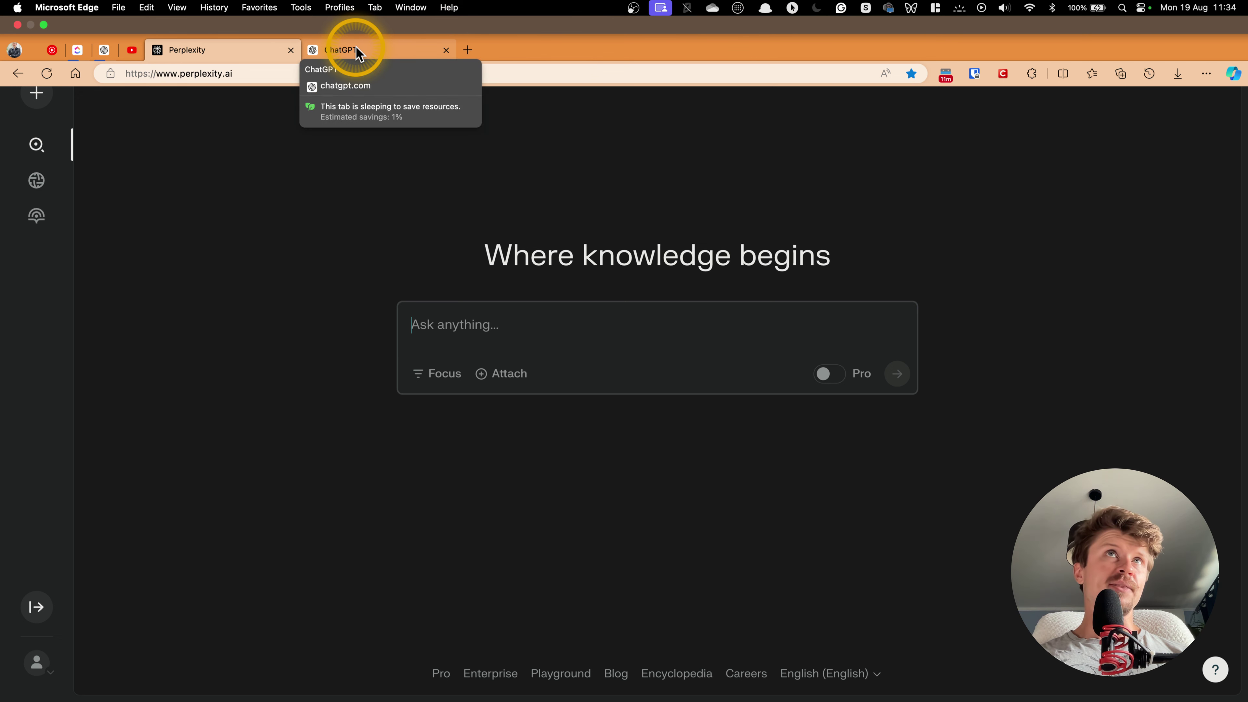
pyautogui.click(199, 55)
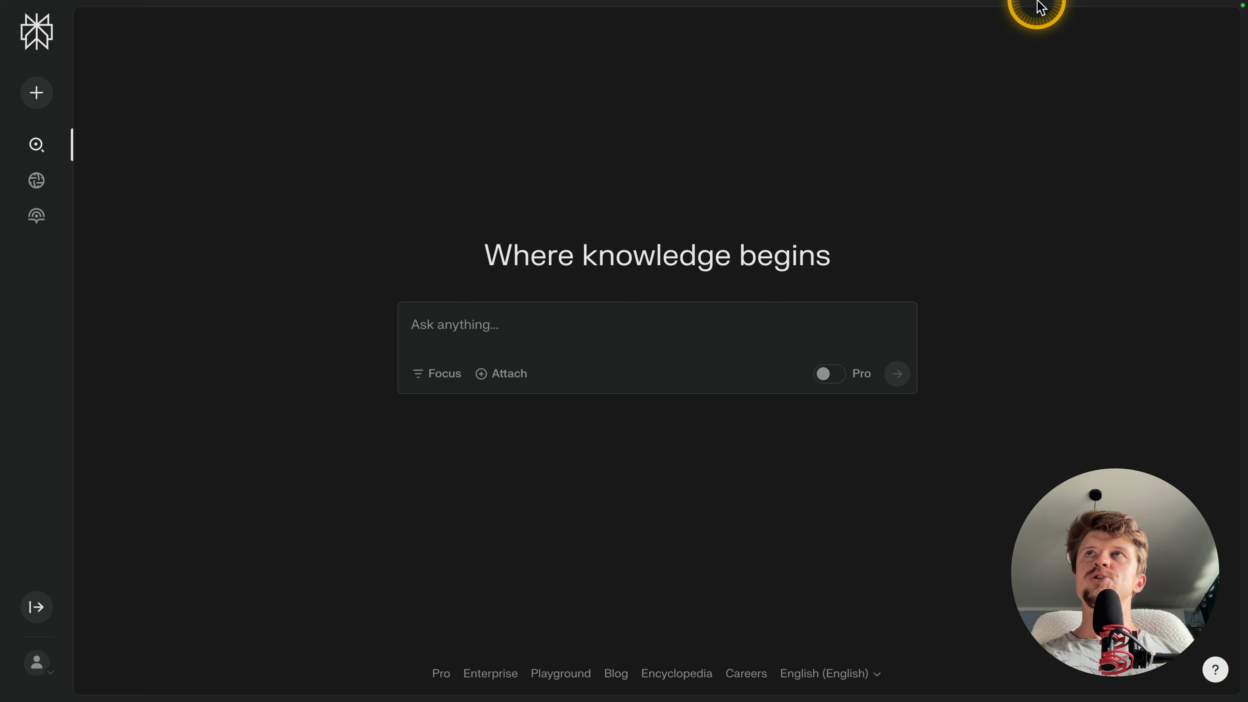
# Fill the empty right pane with the already-open ChatGPT tab.
pyautogui.click(1061, 74)
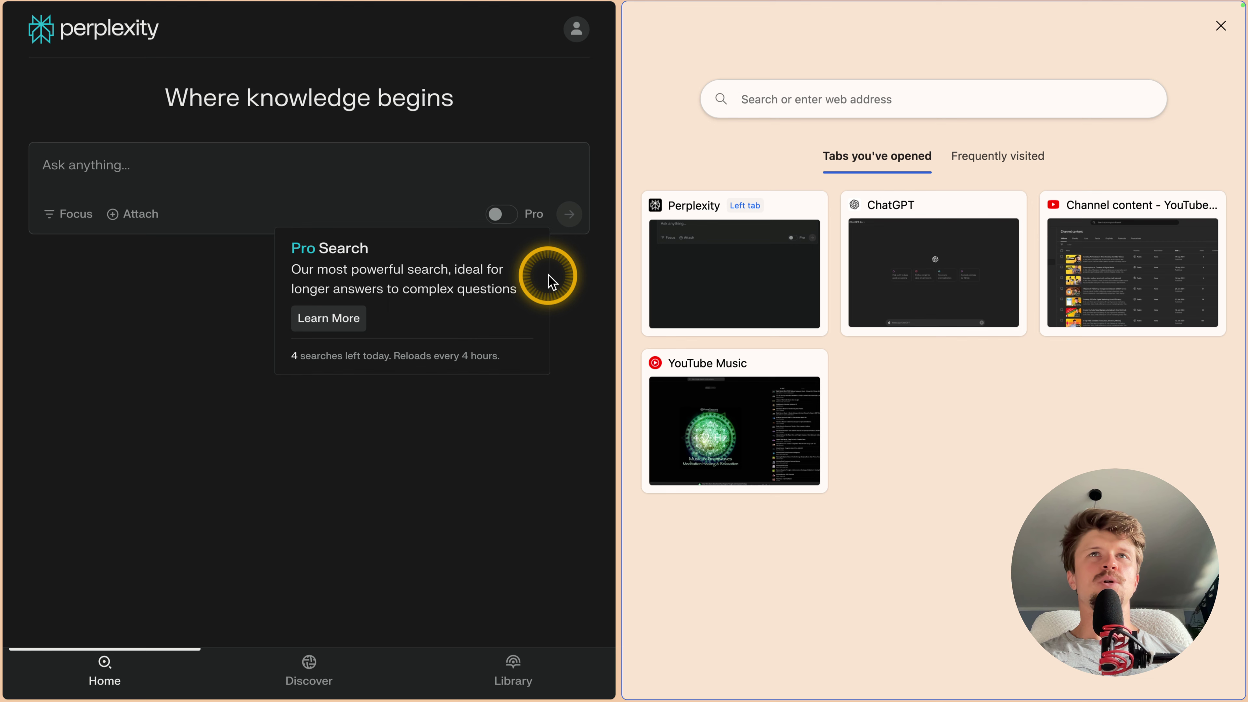
pyautogui.click(918, 271)
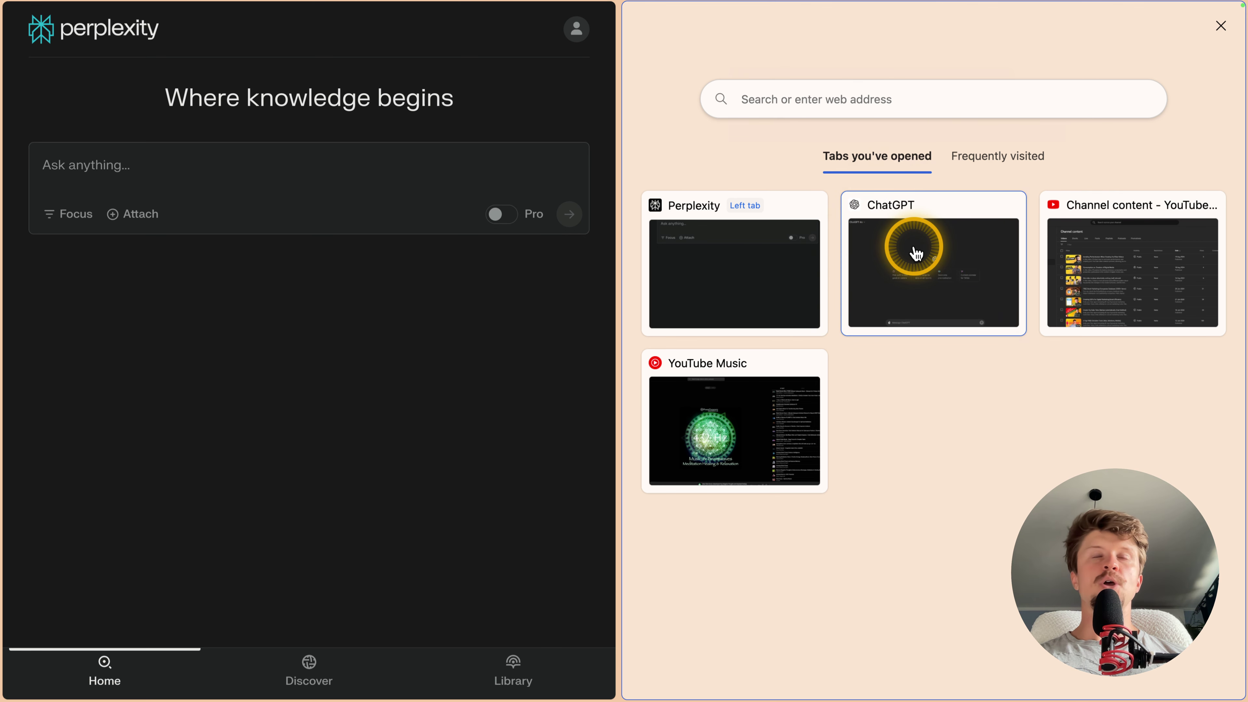
pyautogui.click(922, 264)
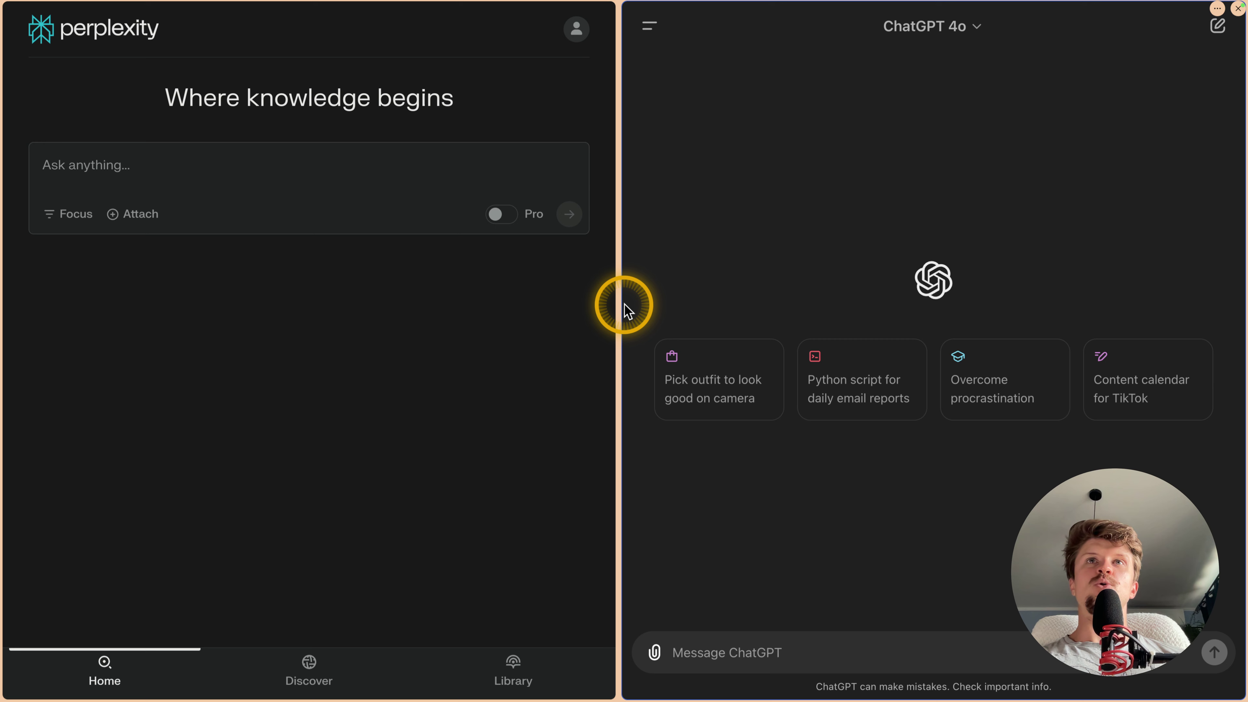
pyautogui.moveTo(567, 1)
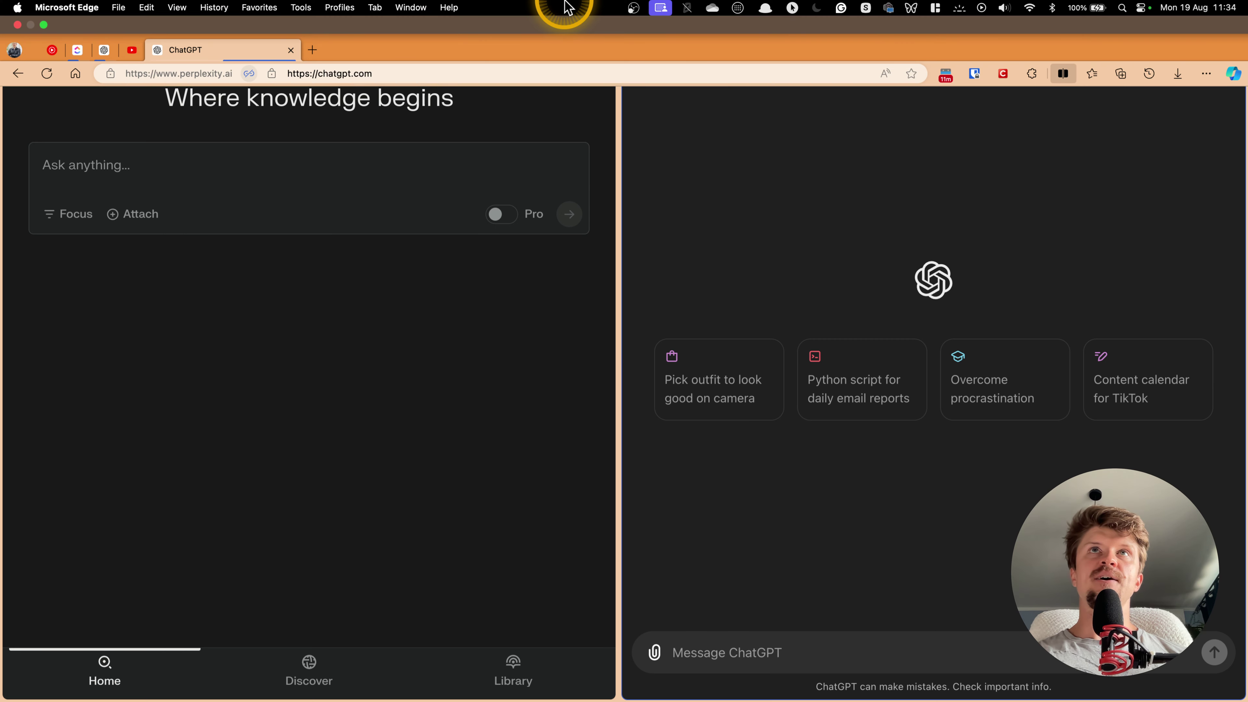
pyautogui.click(192, 59)
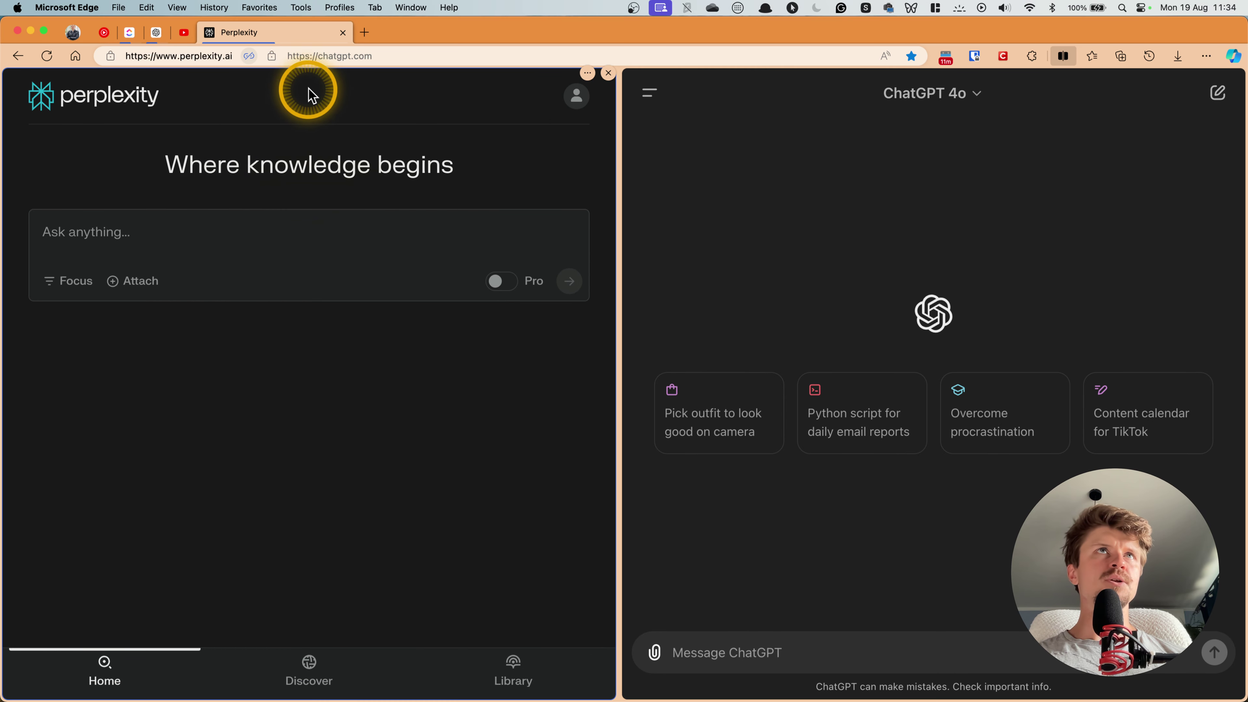
pyautogui.press('ctrl+super+space')
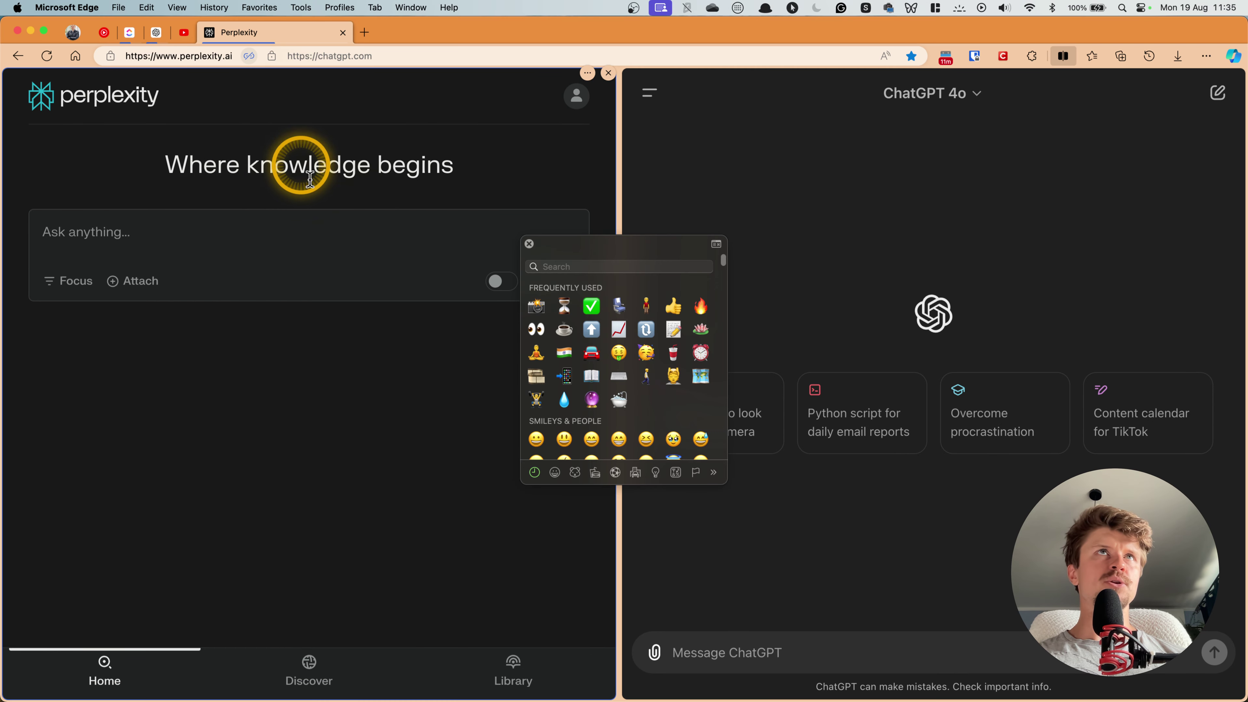
pyautogui.click(753, 189)
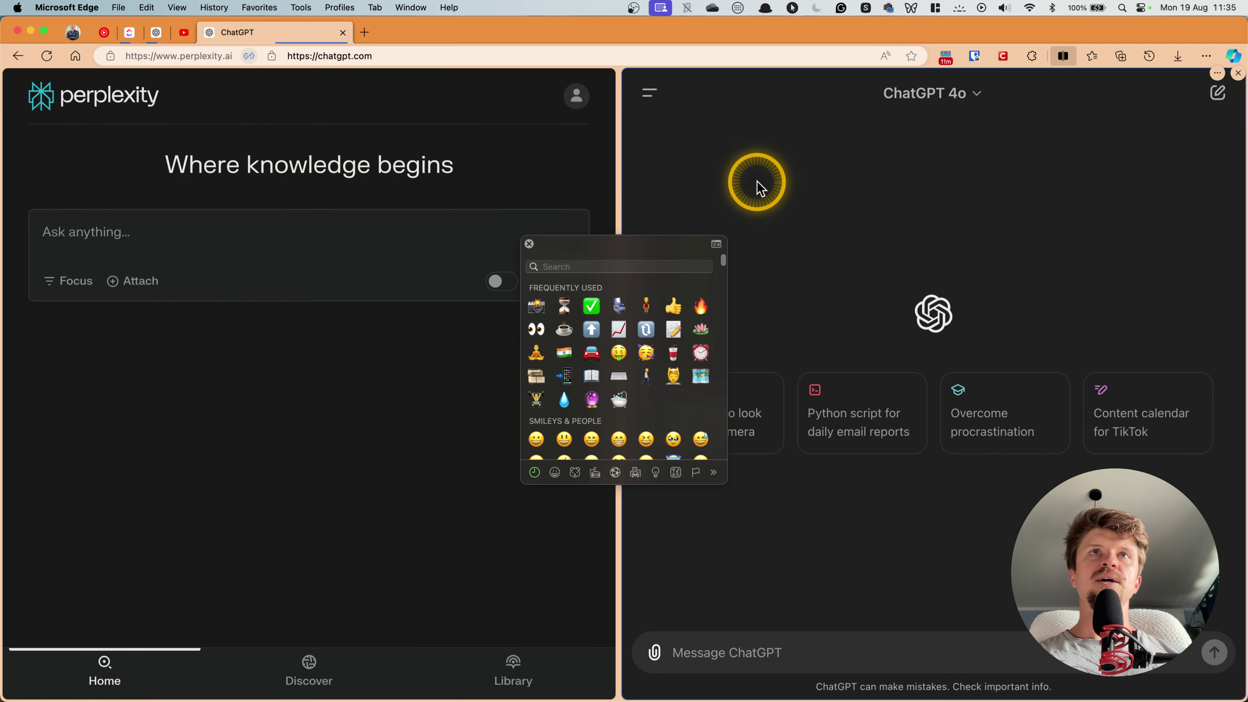
pyautogui.click(529, 243)
pyautogui.click(281, 430)
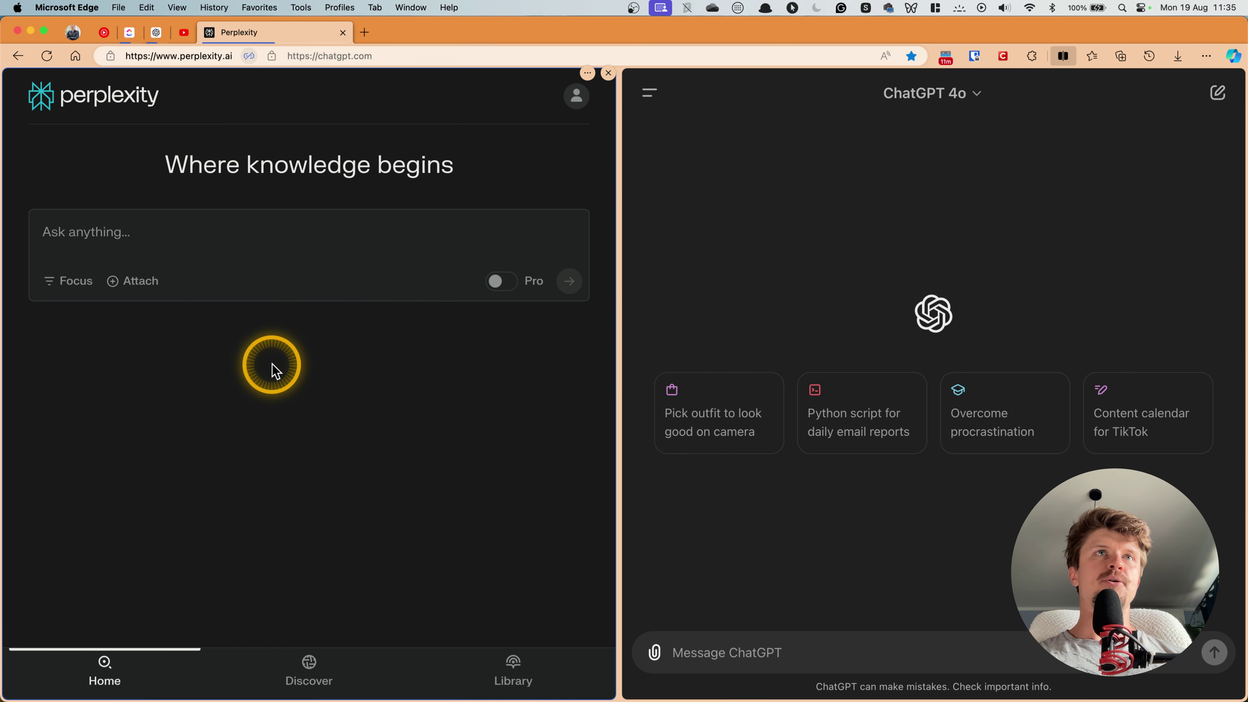
pyautogui.click(891, 211)
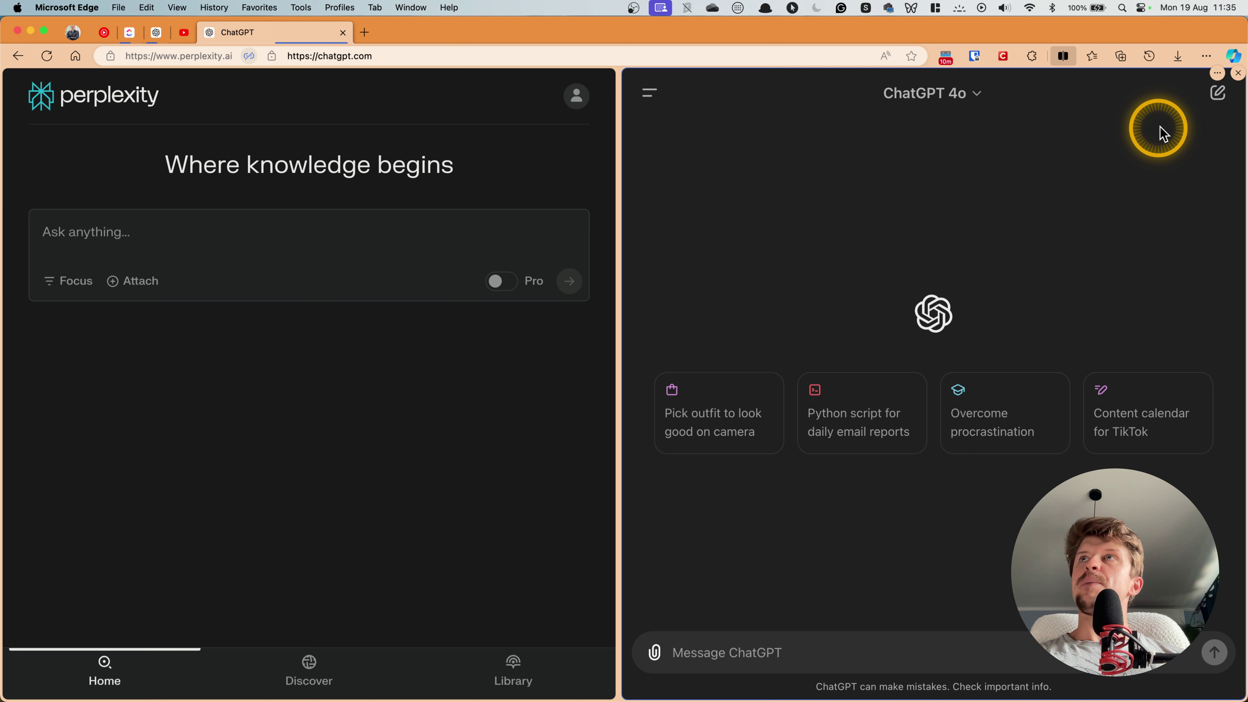
pyautogui.click(1217, 74)
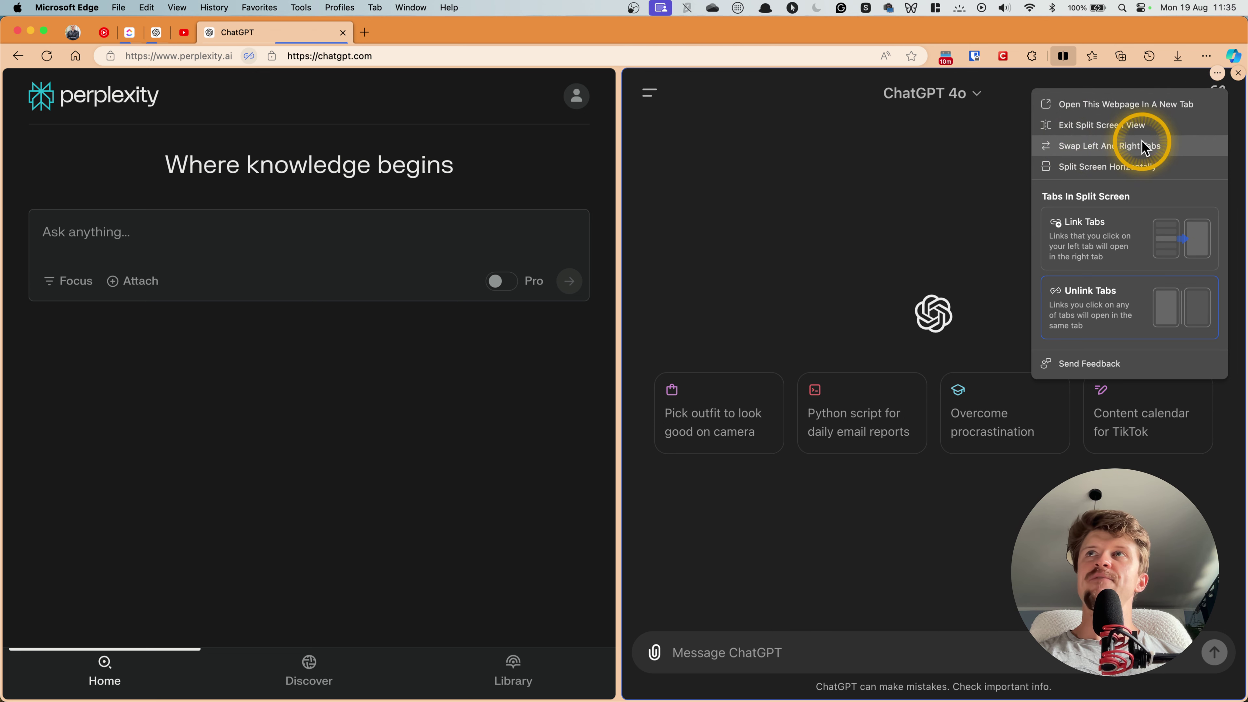
pyautogui.click(1087, 167)
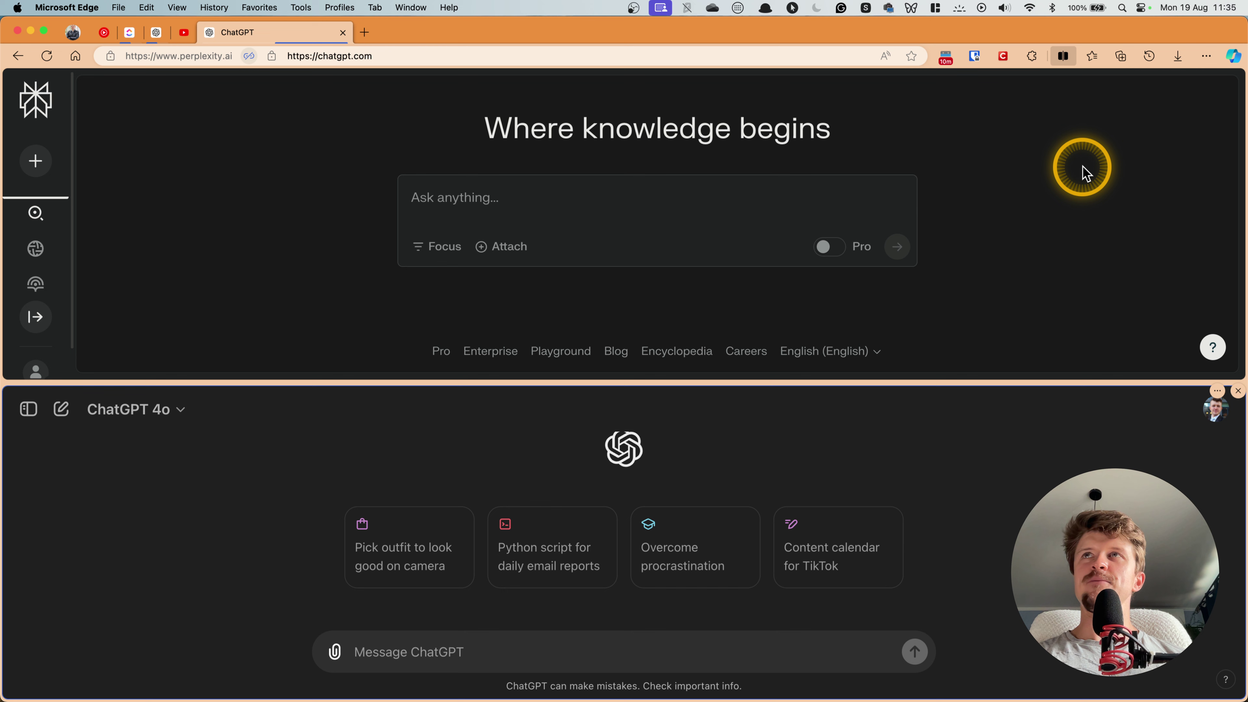
pyautogui.click(580, 212)
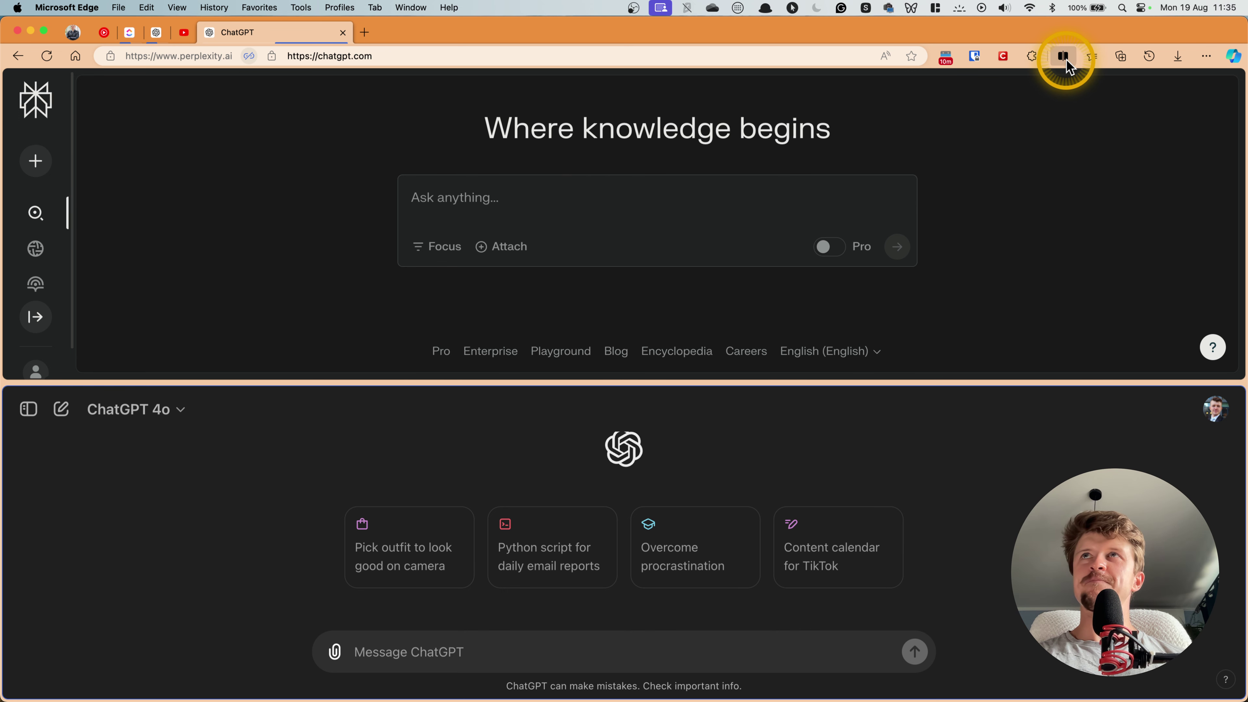
pyautogui.click(1216, 73)
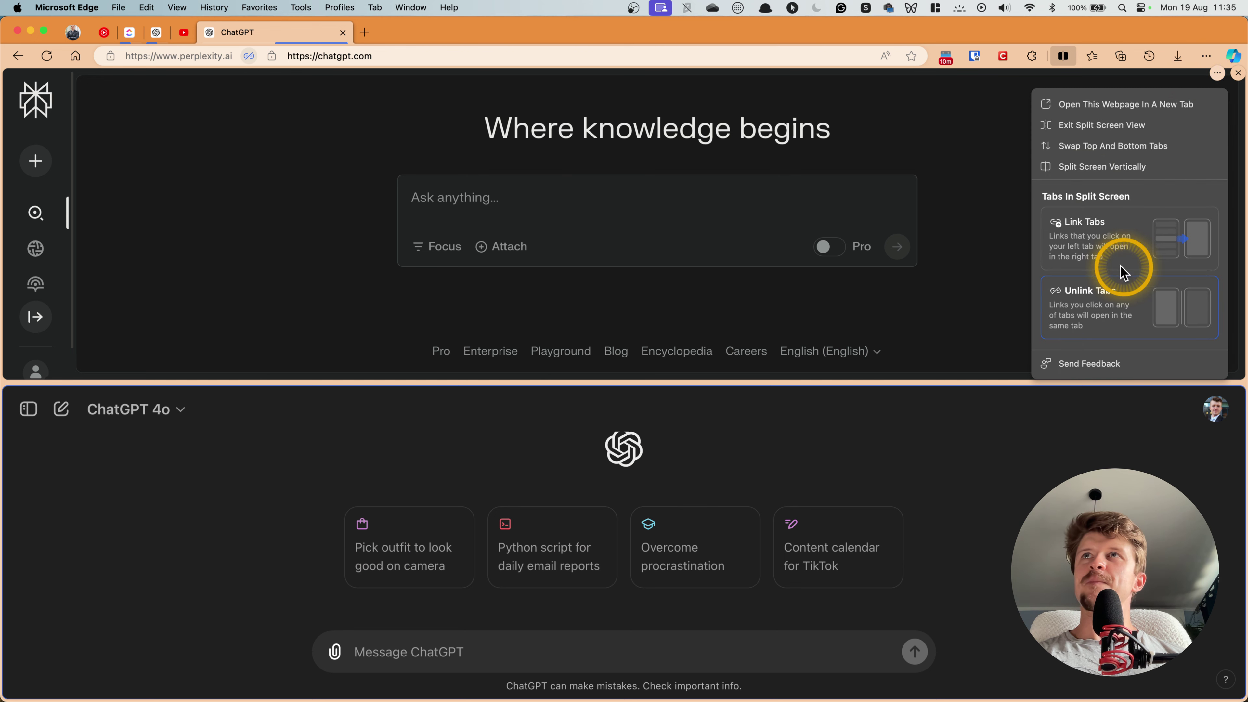
pyautogui.click(1095, 166)
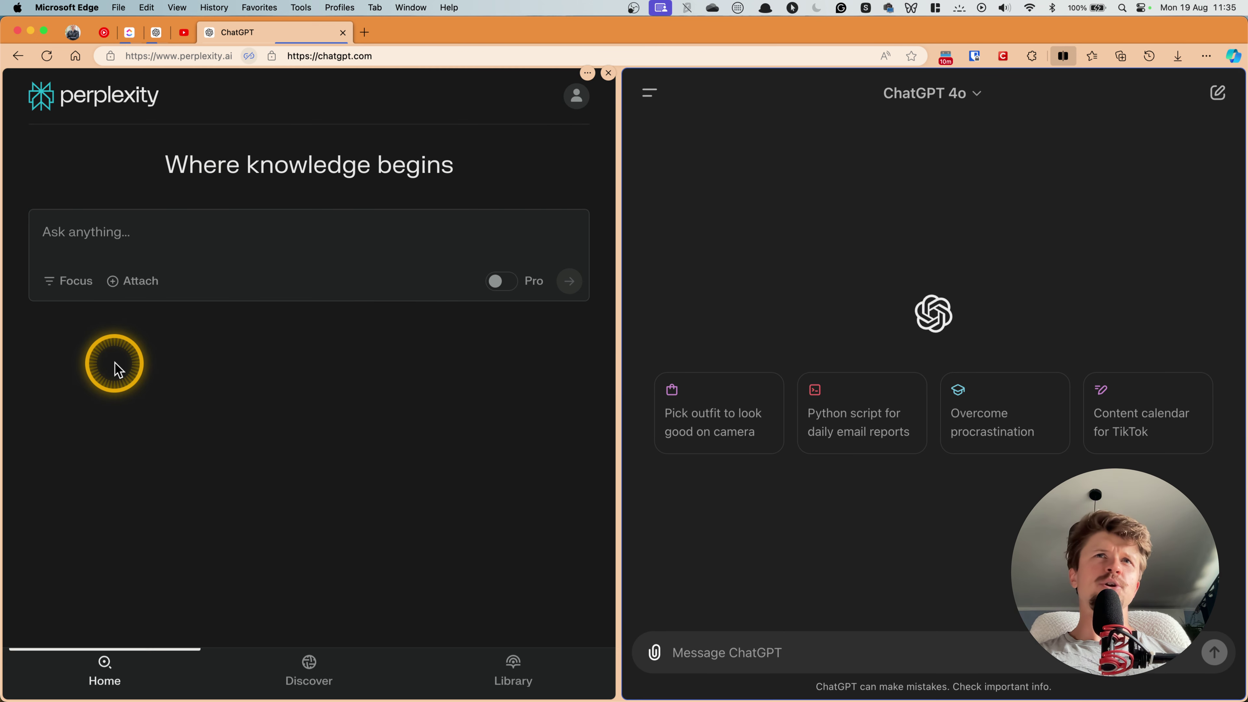
pyautogui.click(963, 131)
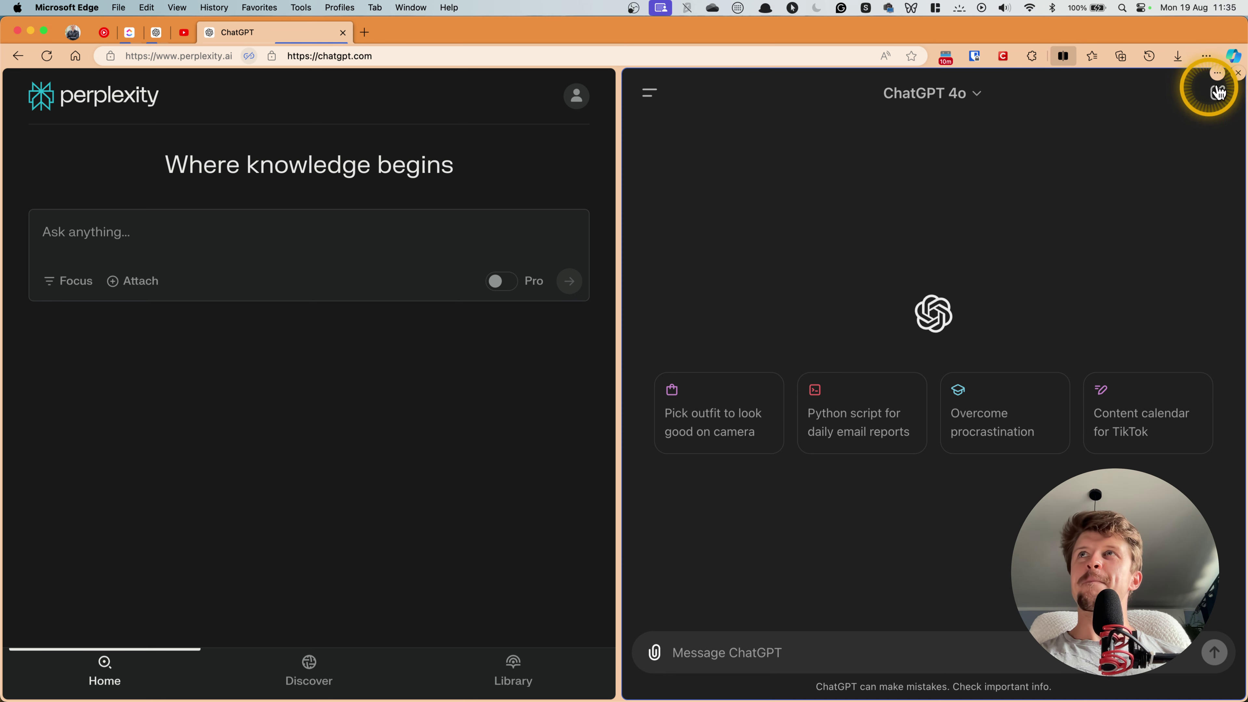
# Swap the panes to put ChatGPT left and Perplexity right, then widen Perplexity slightly.
pyautogui.click(1218, 73)
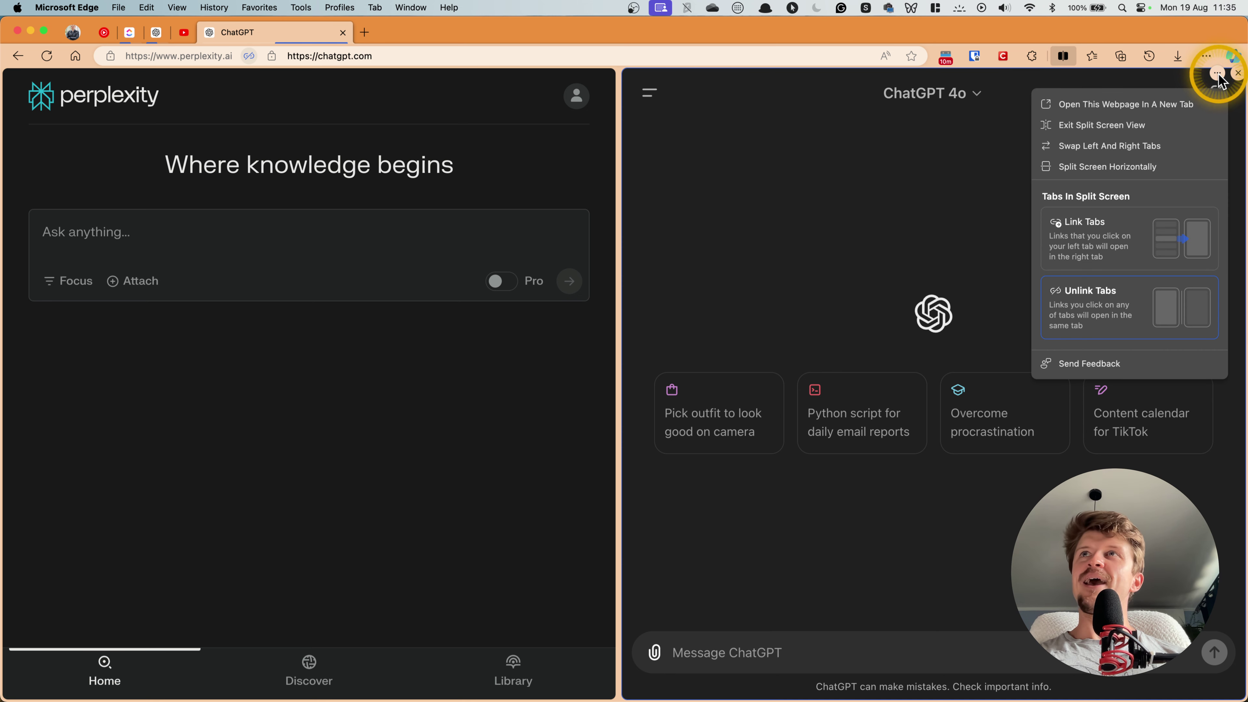
pyautogui.click(1073, 150)
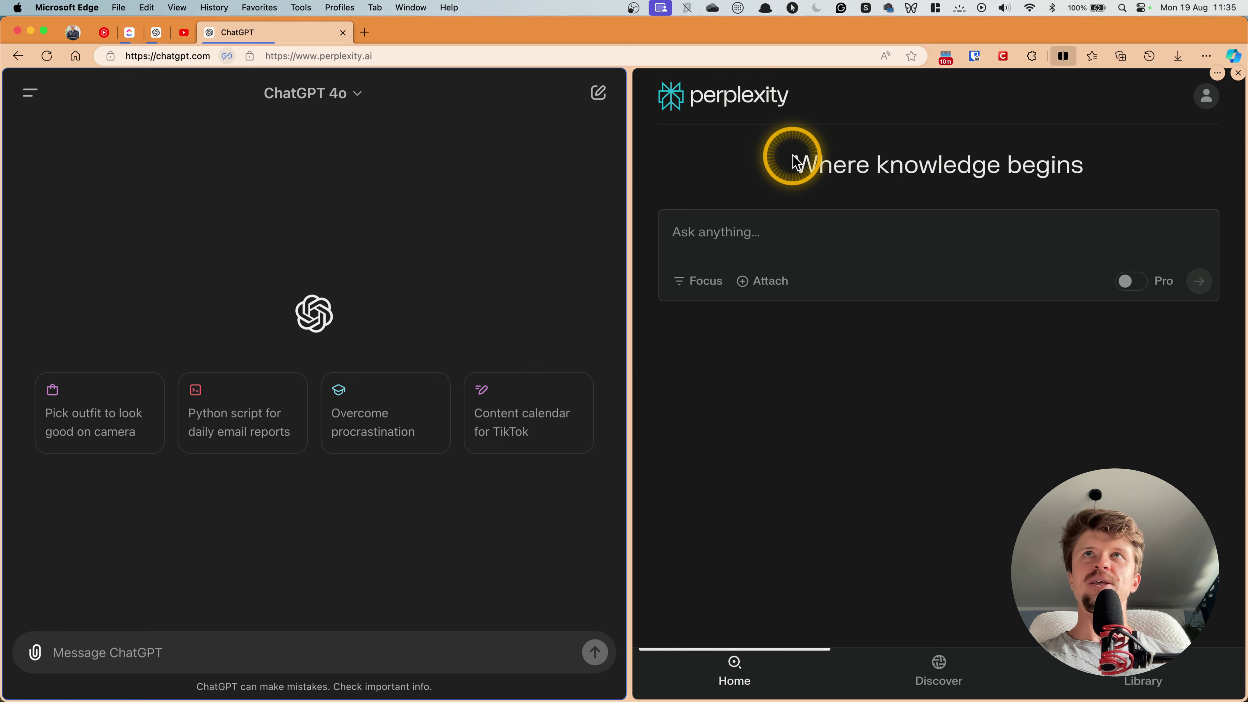
pyautogui.click(796, 388)
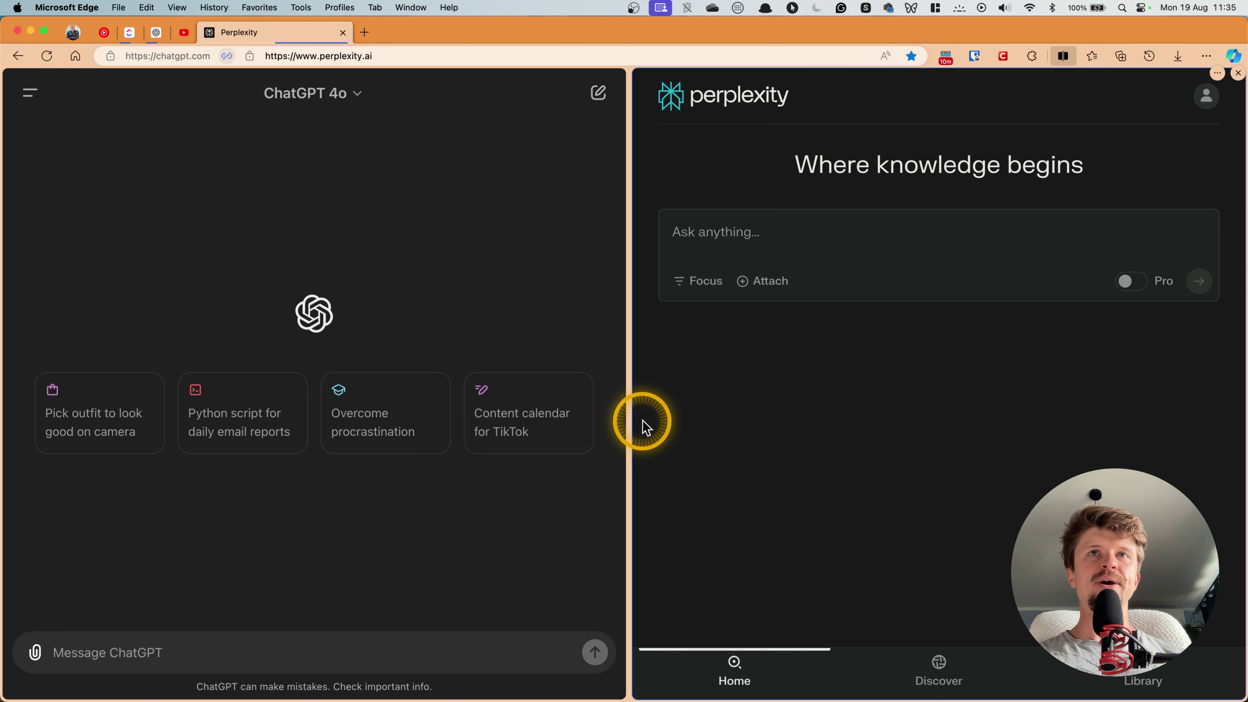
pyautogui.moveTo(633, 419); pyautogui.dragTo(603, 420)
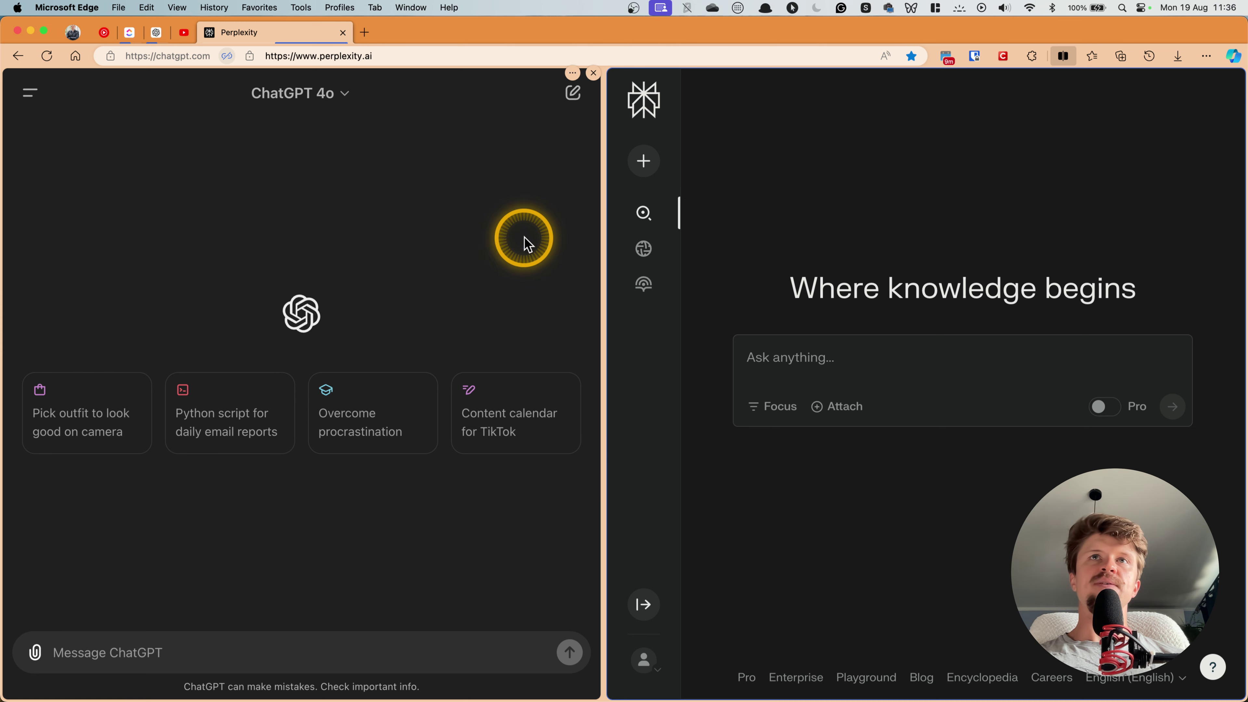
# Pin the ChatGPT/Perplexity split tab from its context menu, leaving the ChatGPT pane active.
pyautogui.click(329, 141)
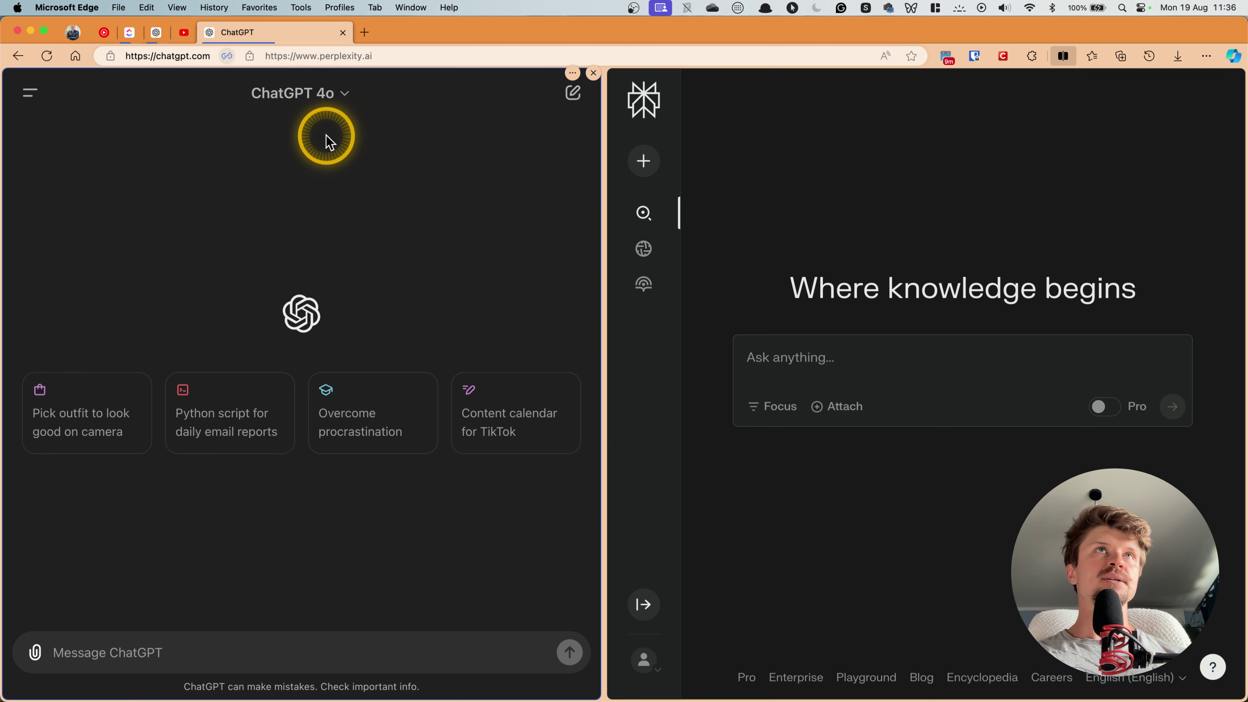
pyautogui.rightClick(250, 33)
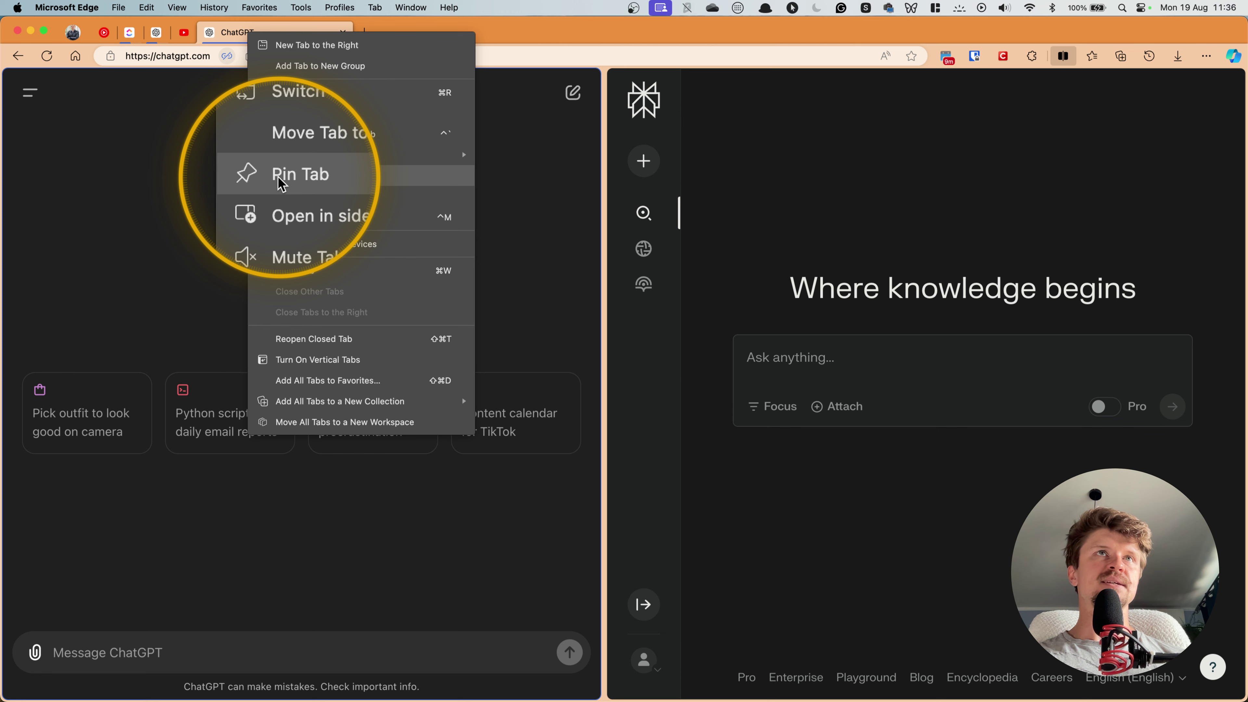
pyautogui.click(330, 177)
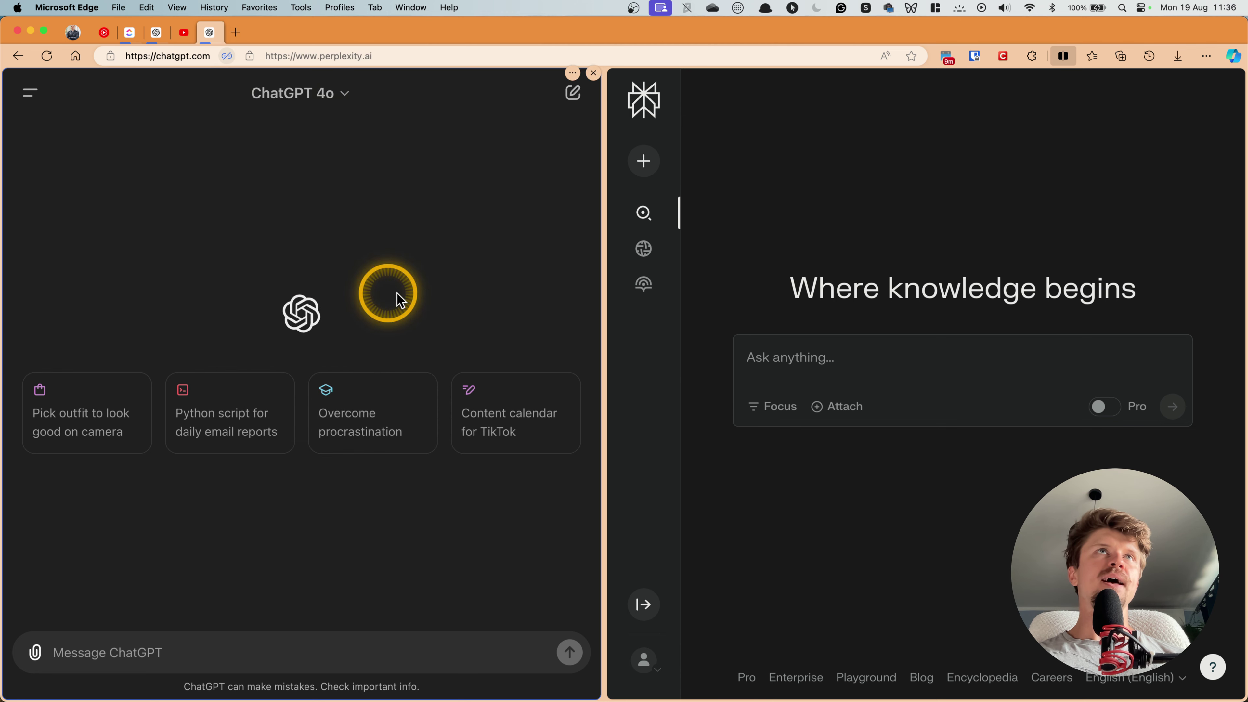
pyautogui.click(704, 203)
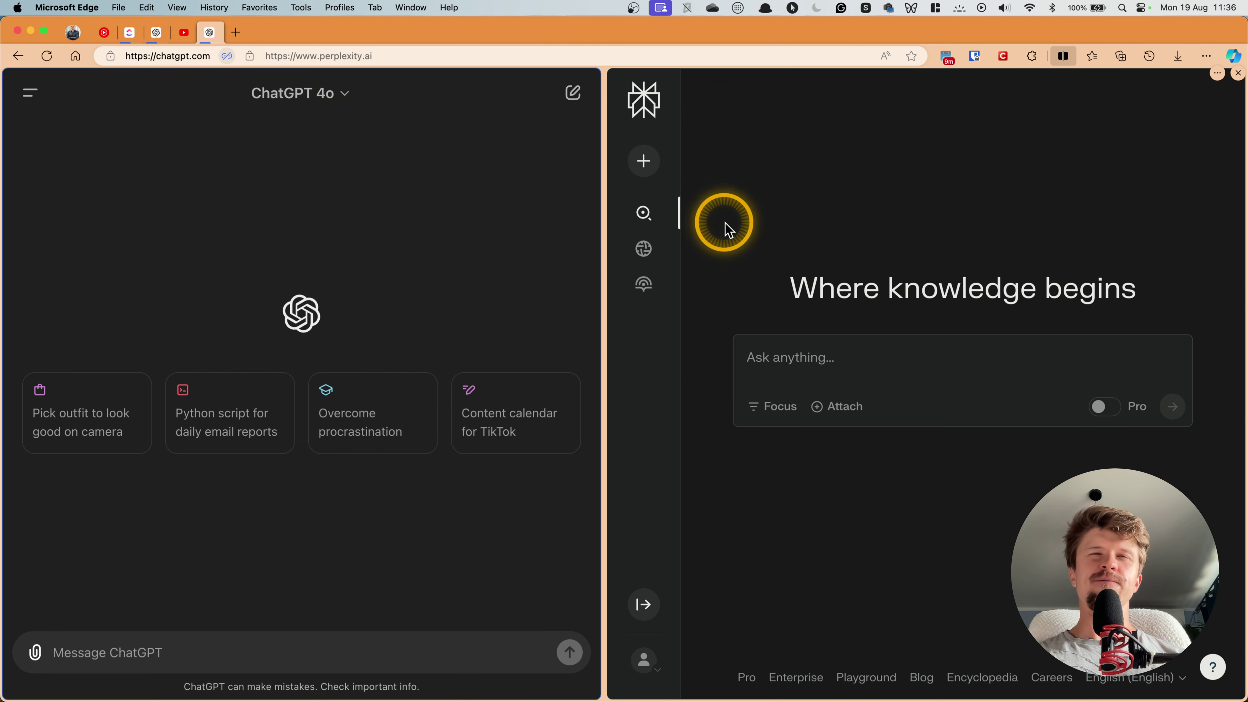
pyautogui.click(432, 245)
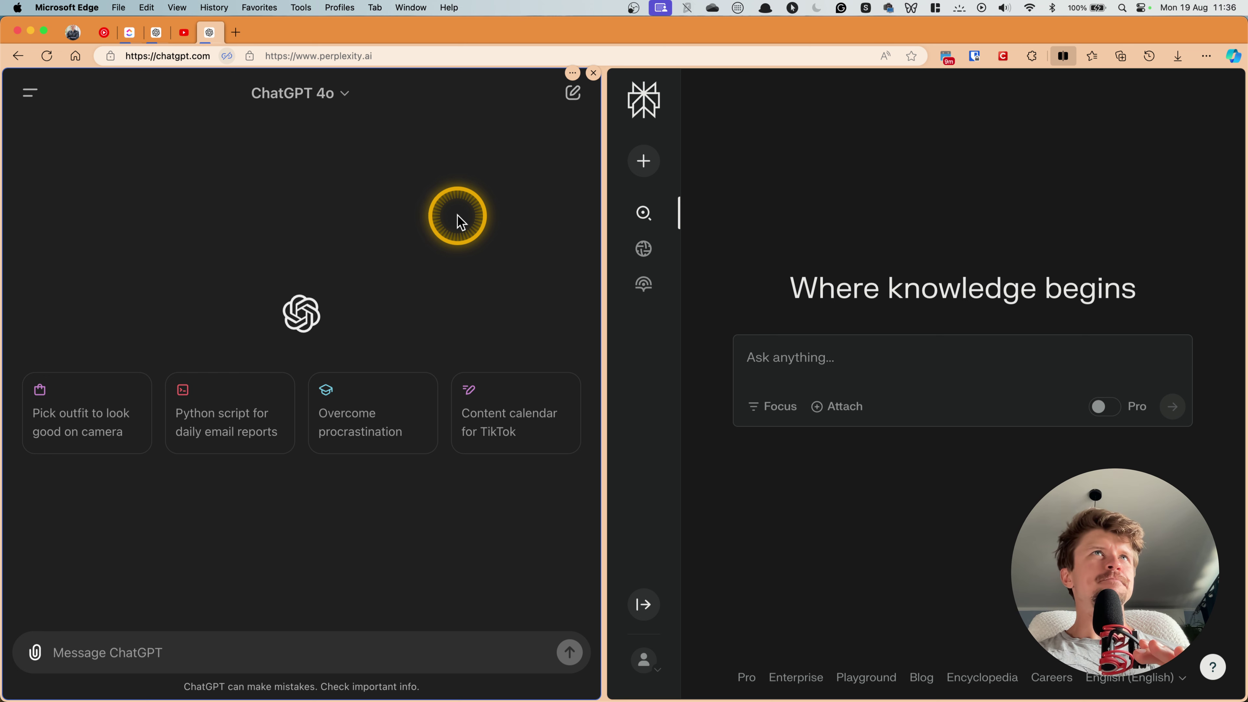
pyautogui.click(818, 219)
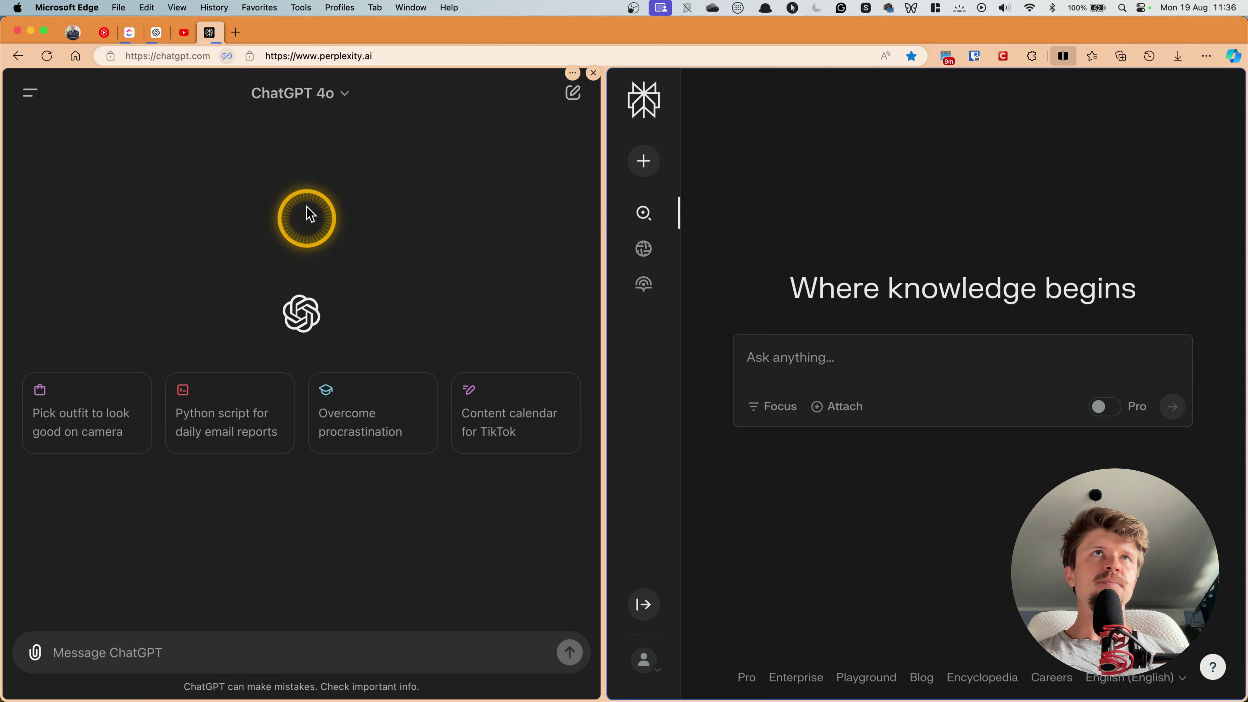
pyautogui.click(307, 206)
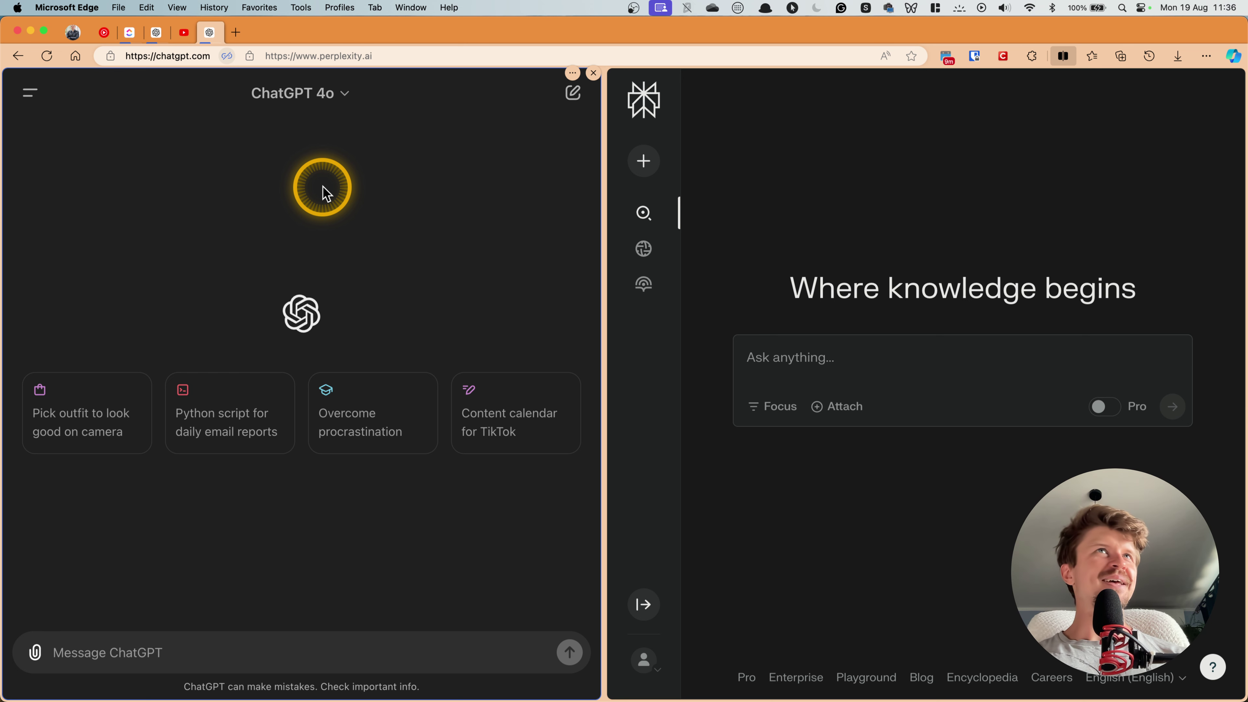
# Switch on the Pro toggle in Perplexity's pane and put the cursor in the Ask anything box.
pyautogui.click(1024, 173)
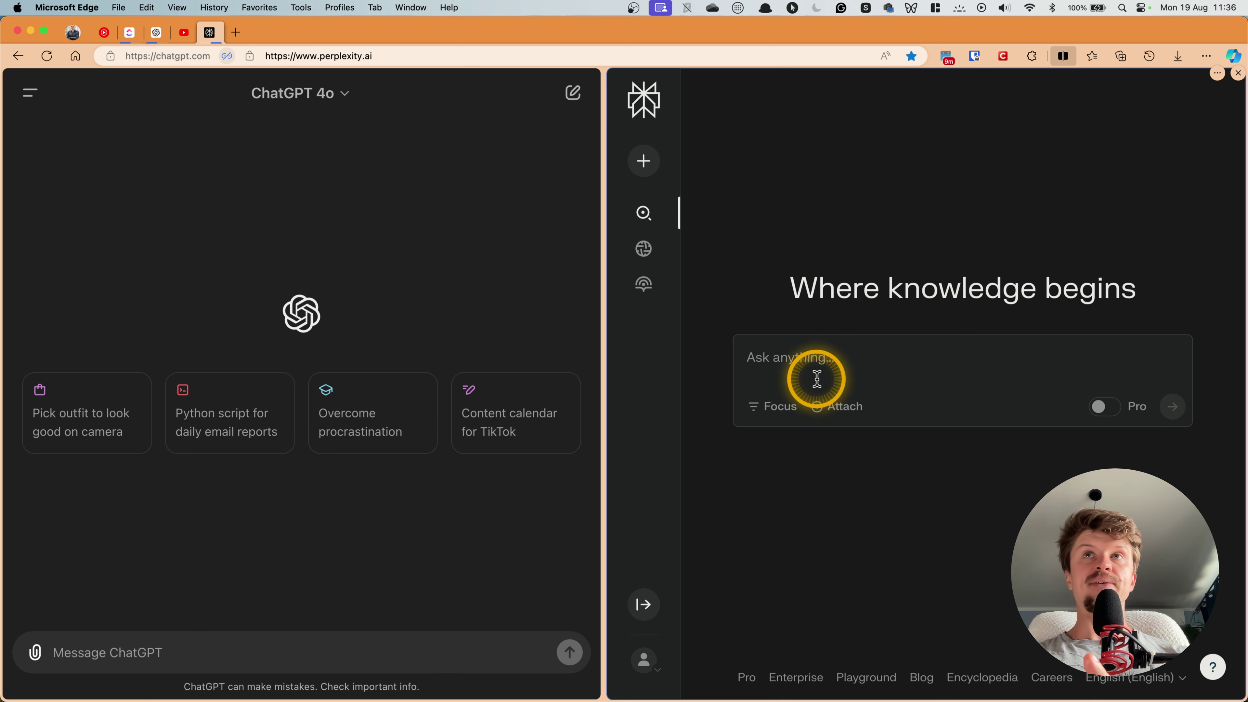
pyautogui.moveTo(1109, 403)
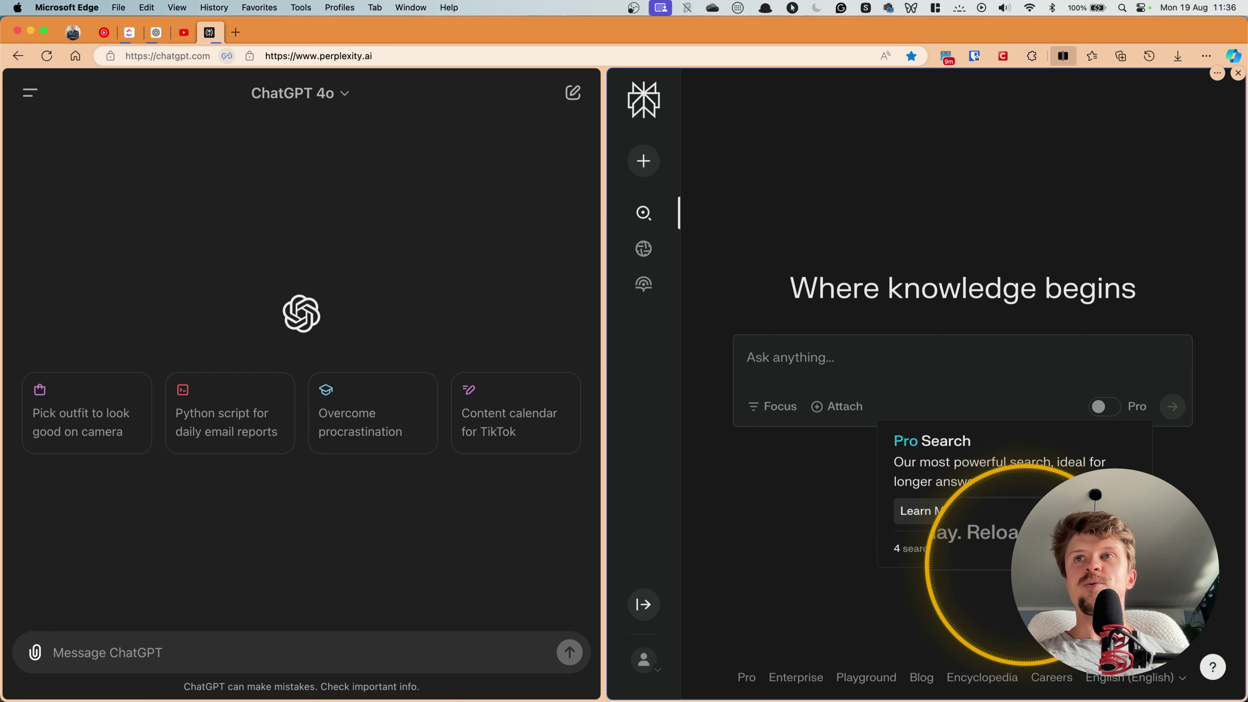
pyautogui.click(1099, 412)
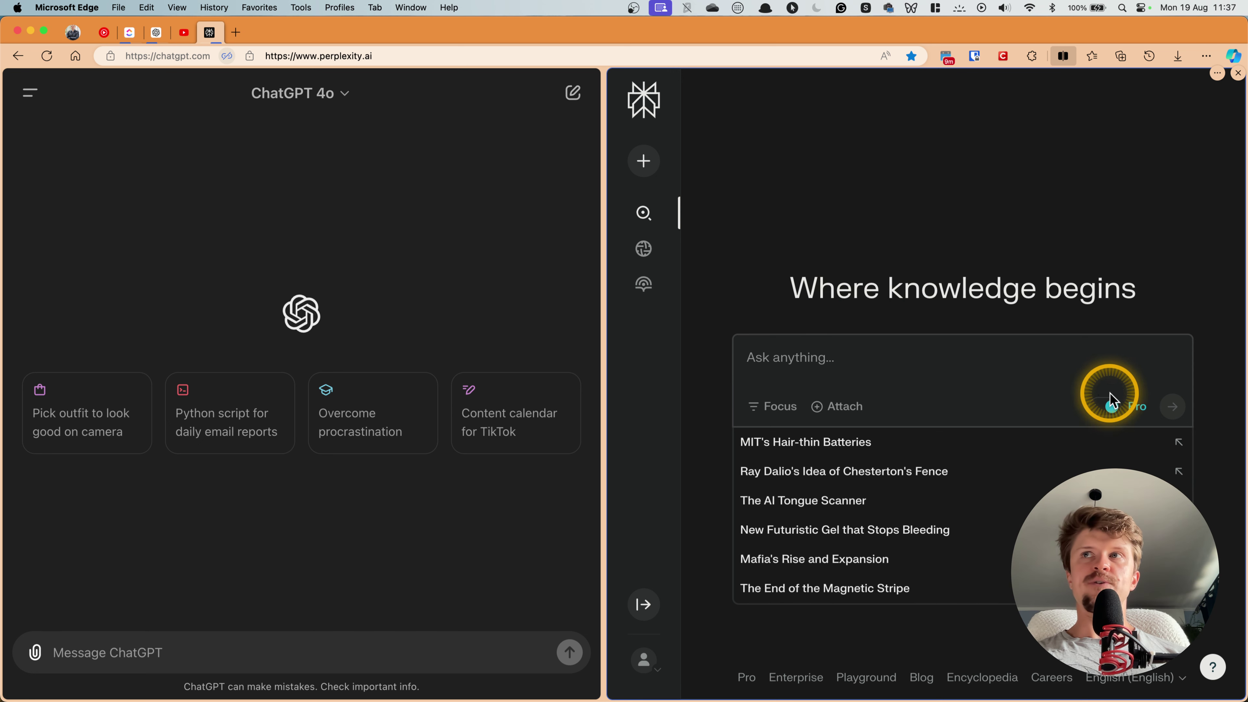
pyautogui.click(798, 357)
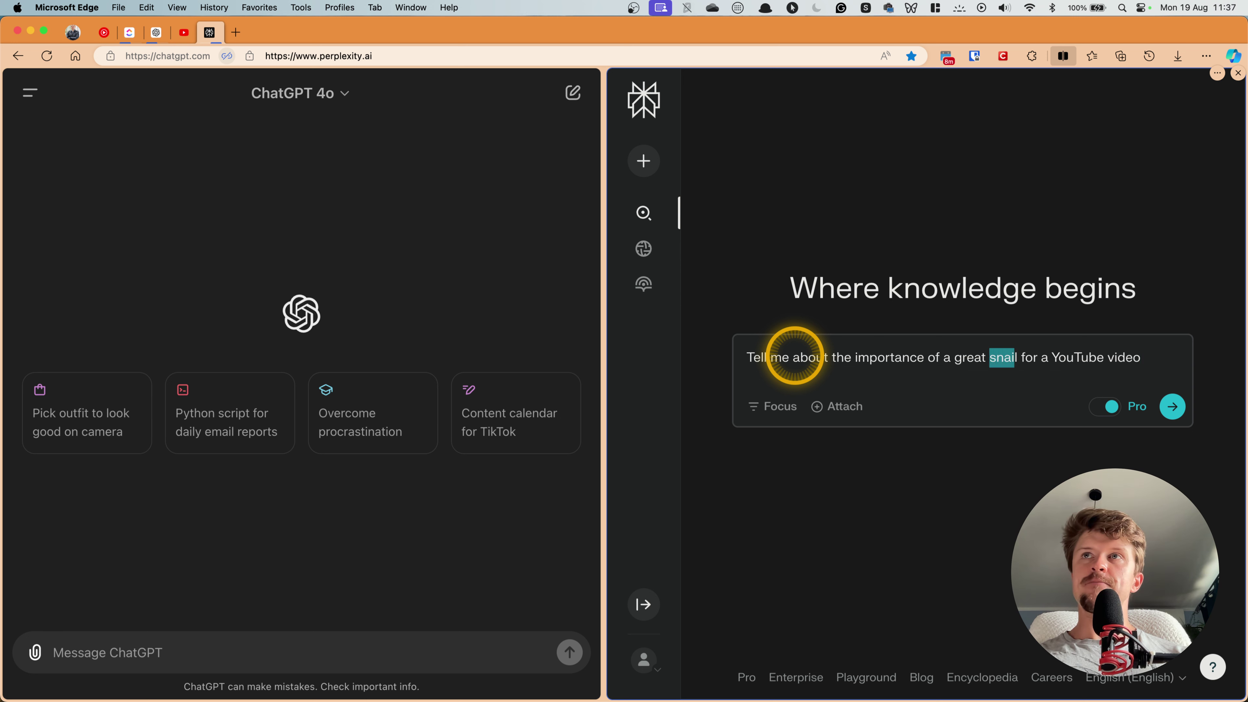
# Correct 'snail' to 'thumbnail' and send the question about a great YouTube video thumbnail.
pyautogui.write('thum')
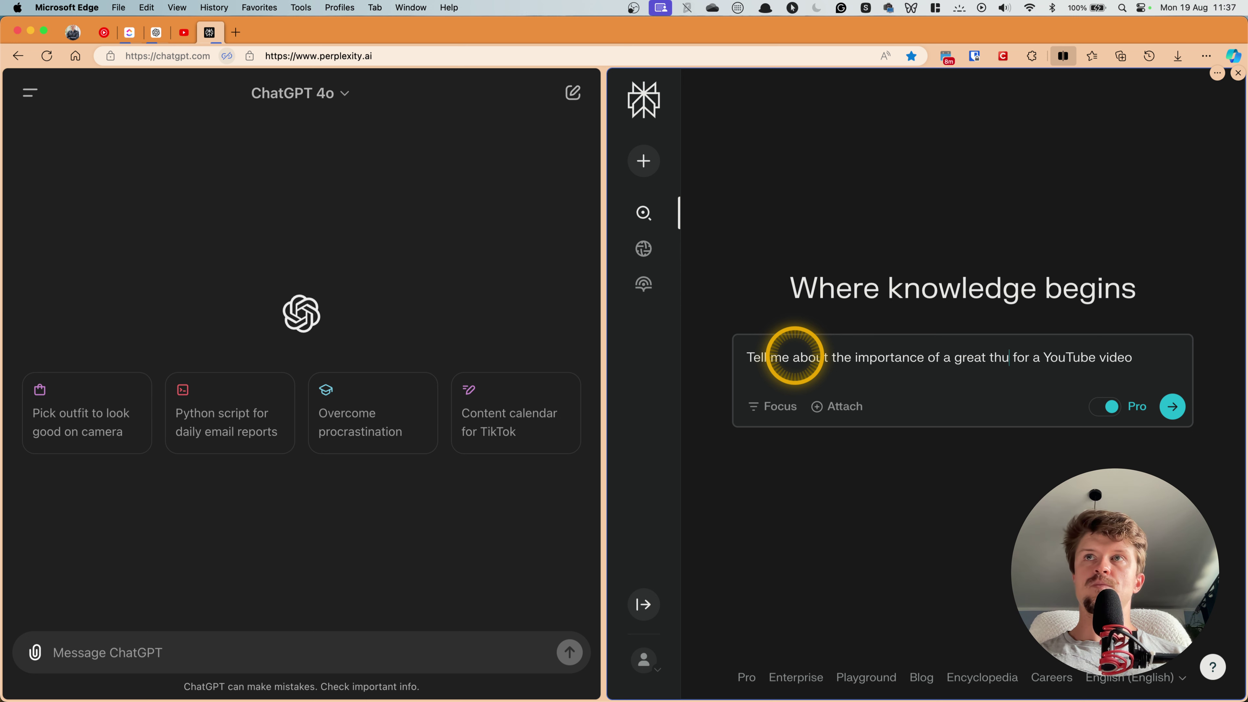
pyautogui.write('nail')
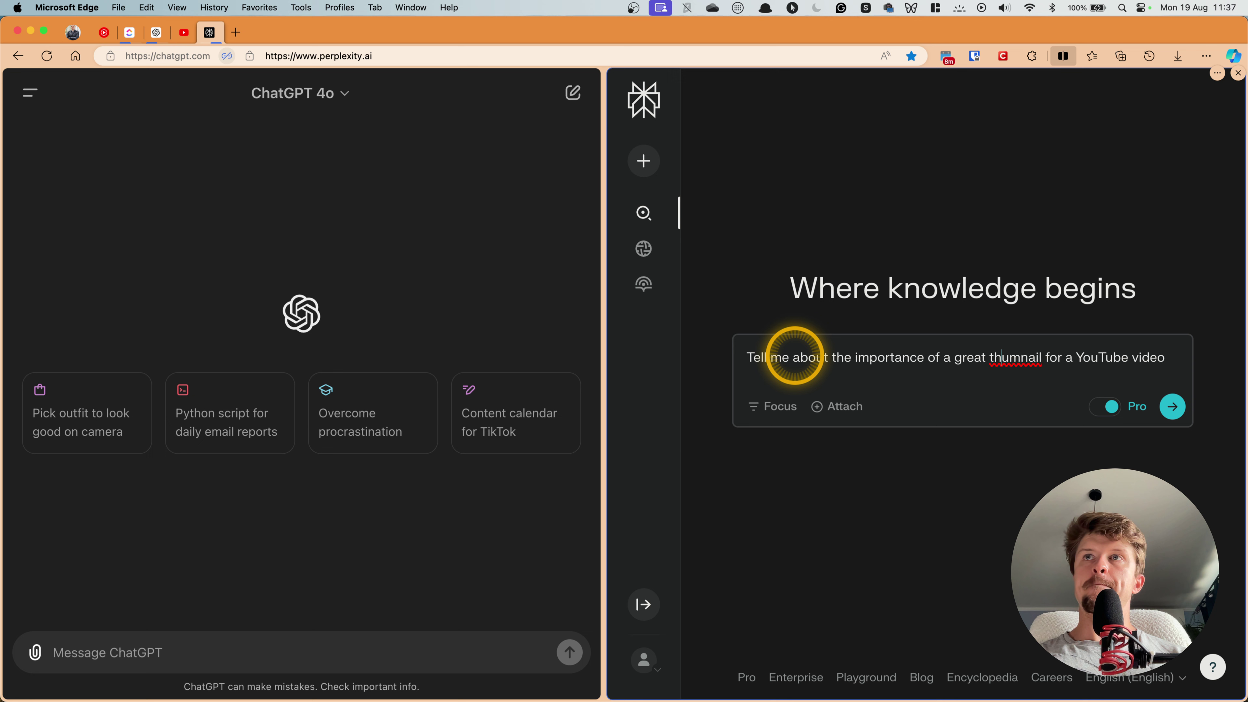
pyautogui.write('b')
pyautogui.press('Return')
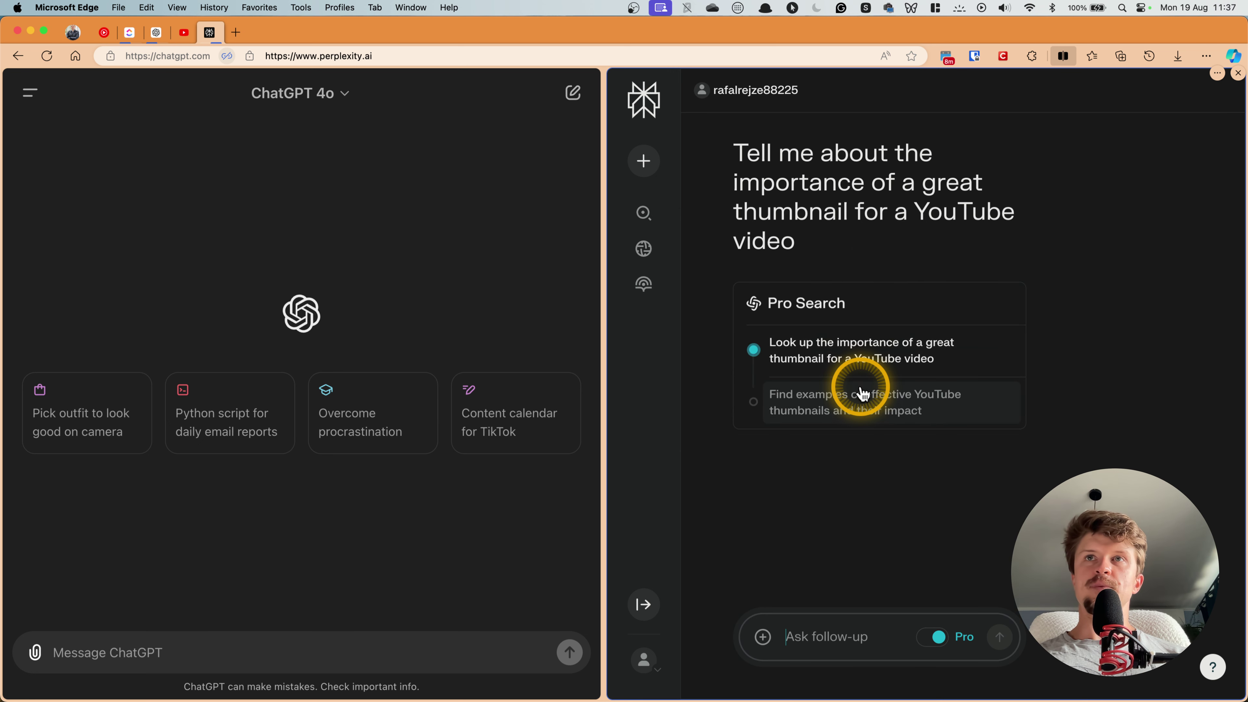
# Send ChatGPT the question on using an air purifier in a home office to maximize health.
pyautogui.click(130, 639)
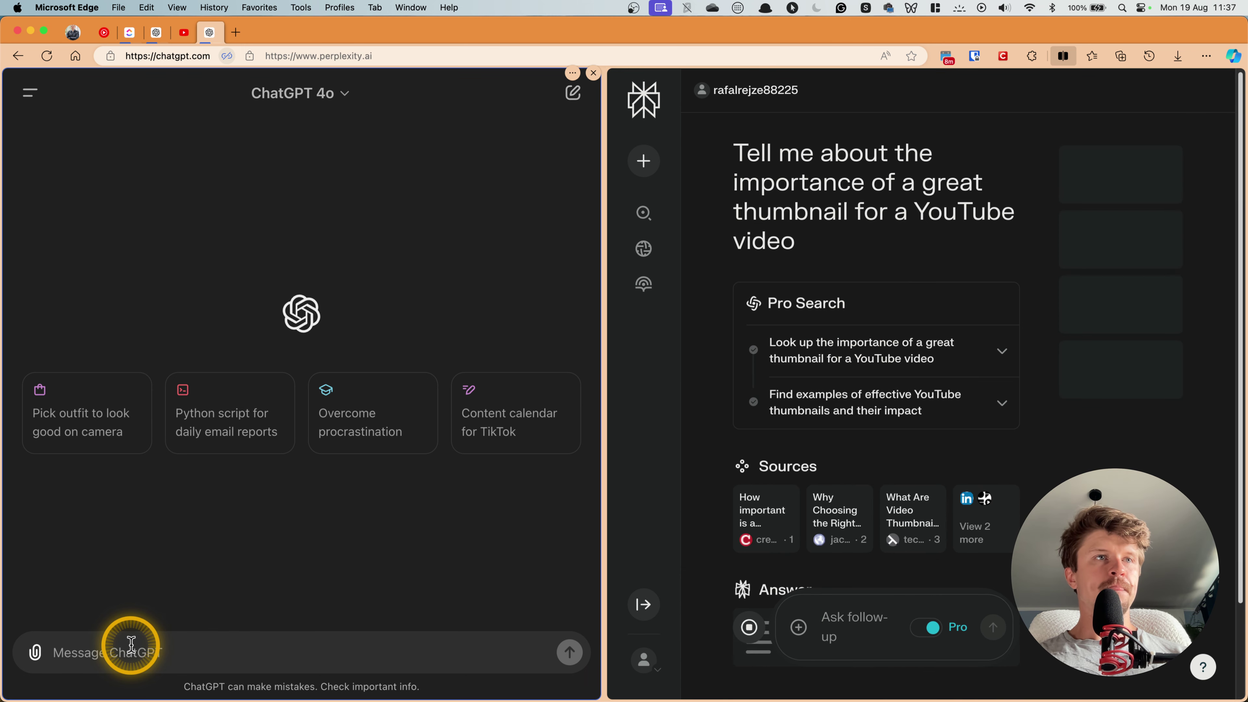
pyautogui.press('fn')
pyautogui.press('fn')
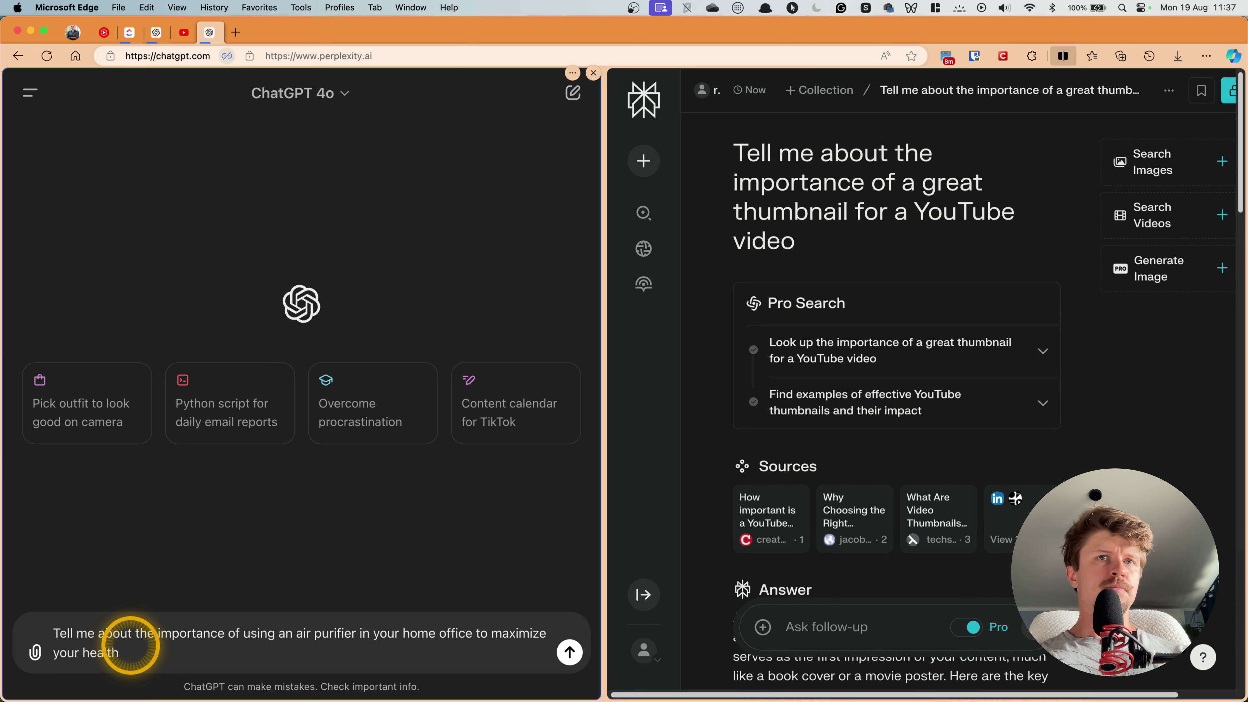
pyautogui.hotkey('shift', 'Return')
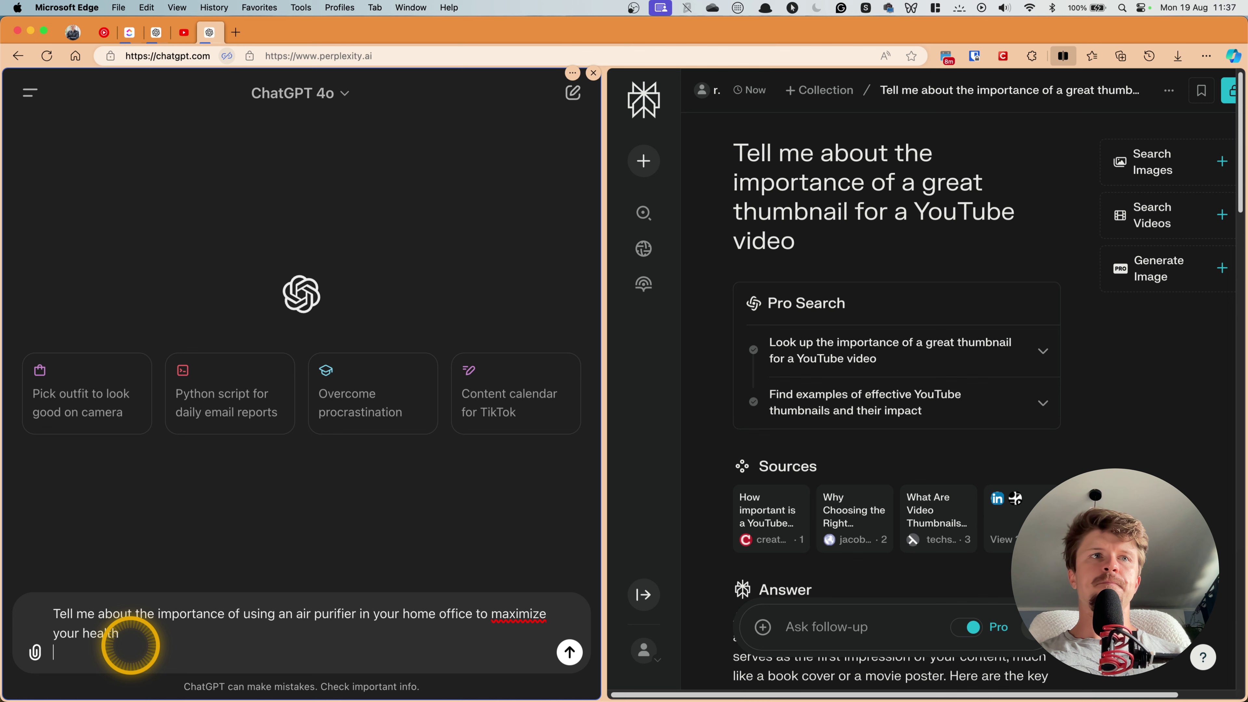
pyautogui.press('Return')
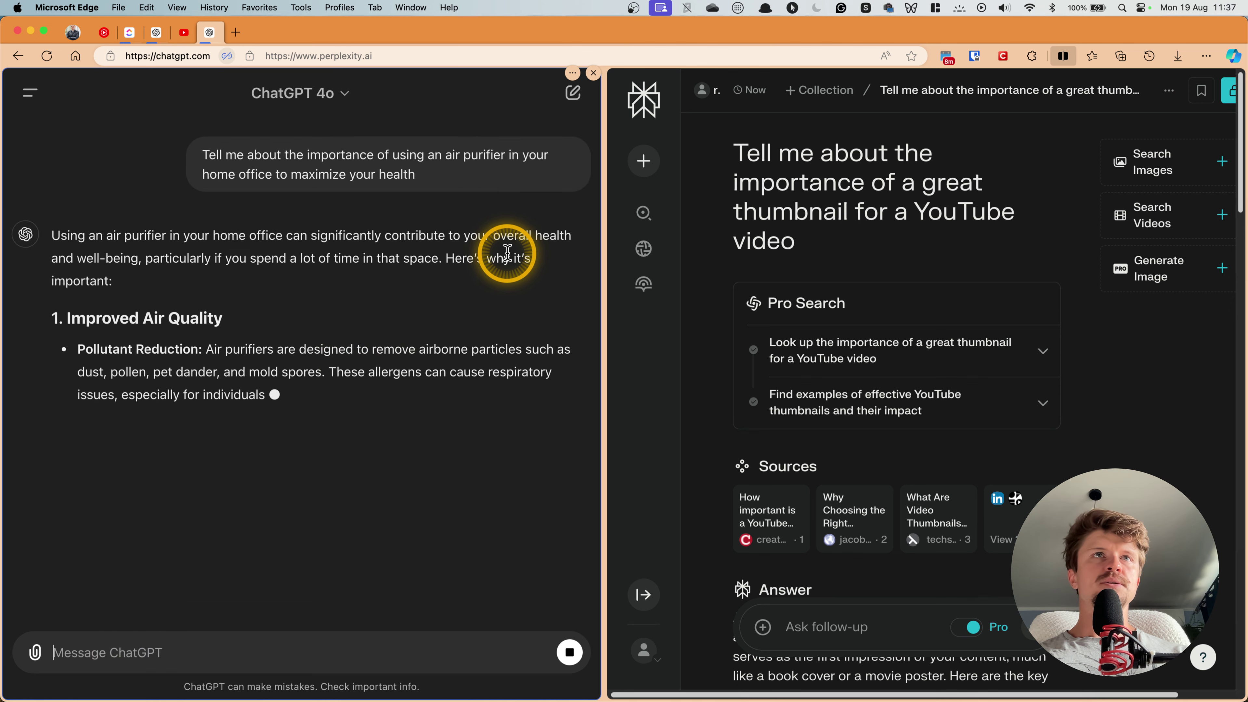
# Scroll through Perplexity's thumbnail answer down to its Conclusion.
pyautogui.scroll(-5, 766, 334)
pyautogui.moveTo(890, 272)
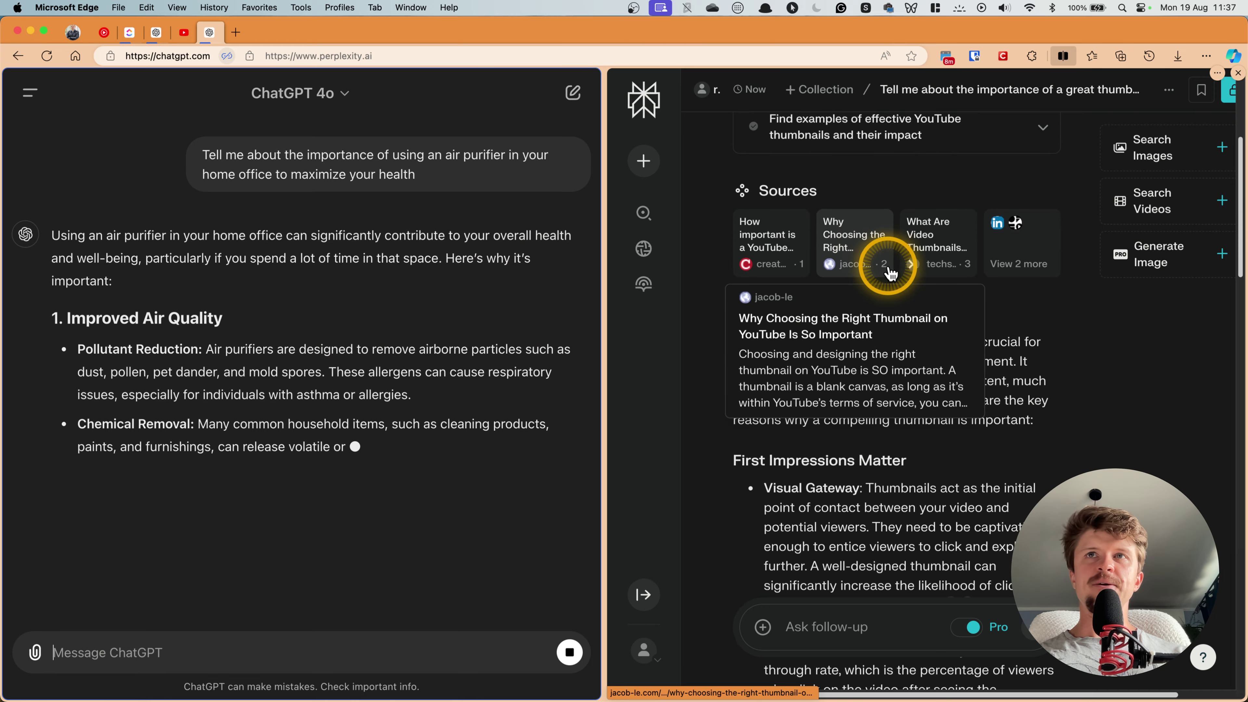
pyautogui.scroll(-15, 890, 273)
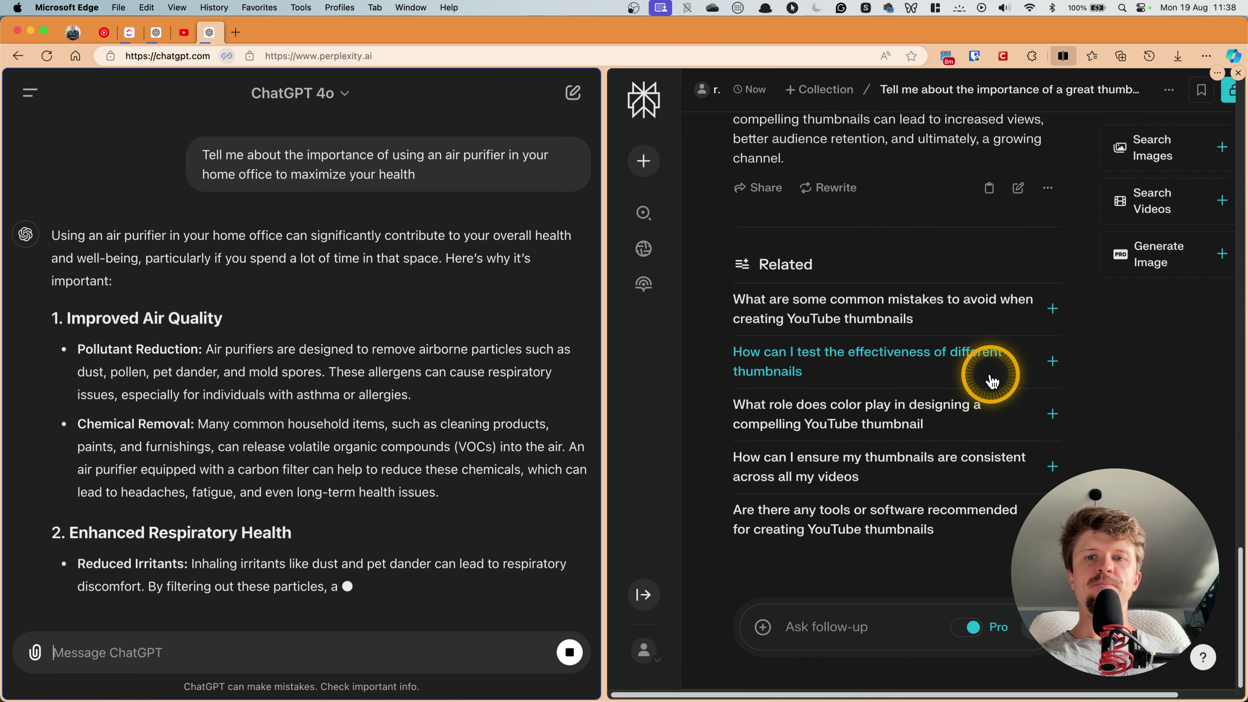
pyautogui.scroll(20, 992, 381)
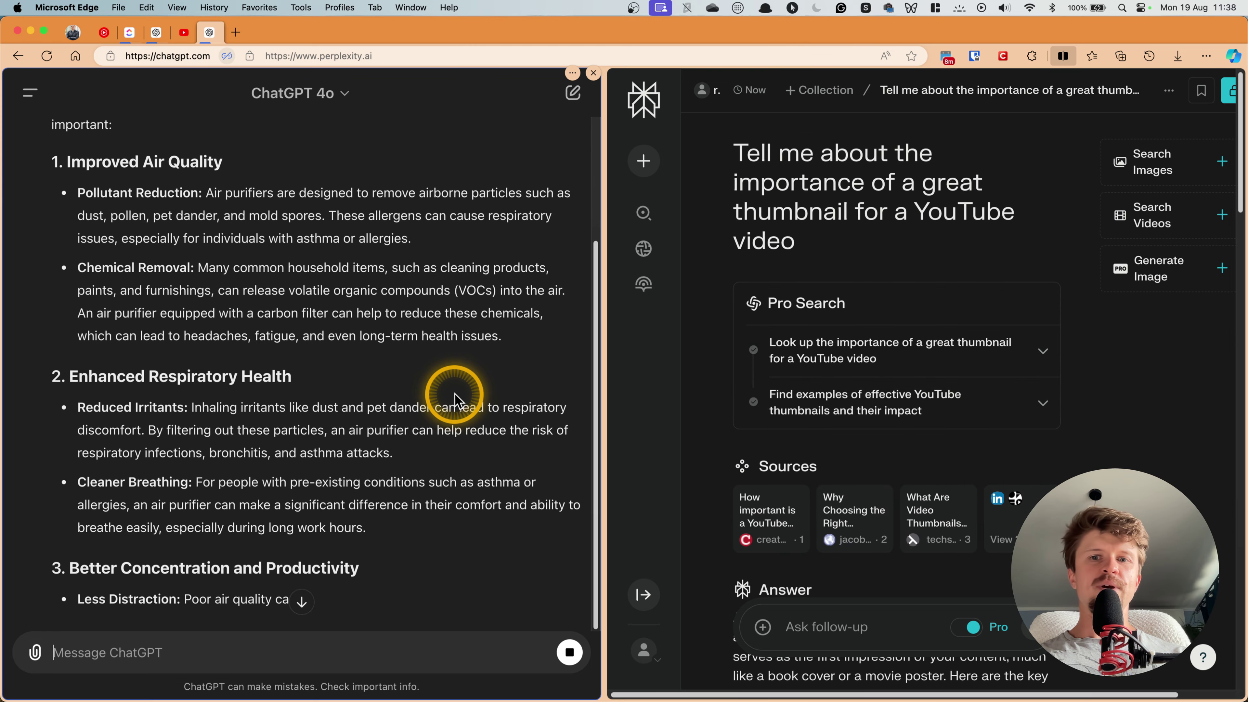
pyautogui.scroll(5, 454, 398)
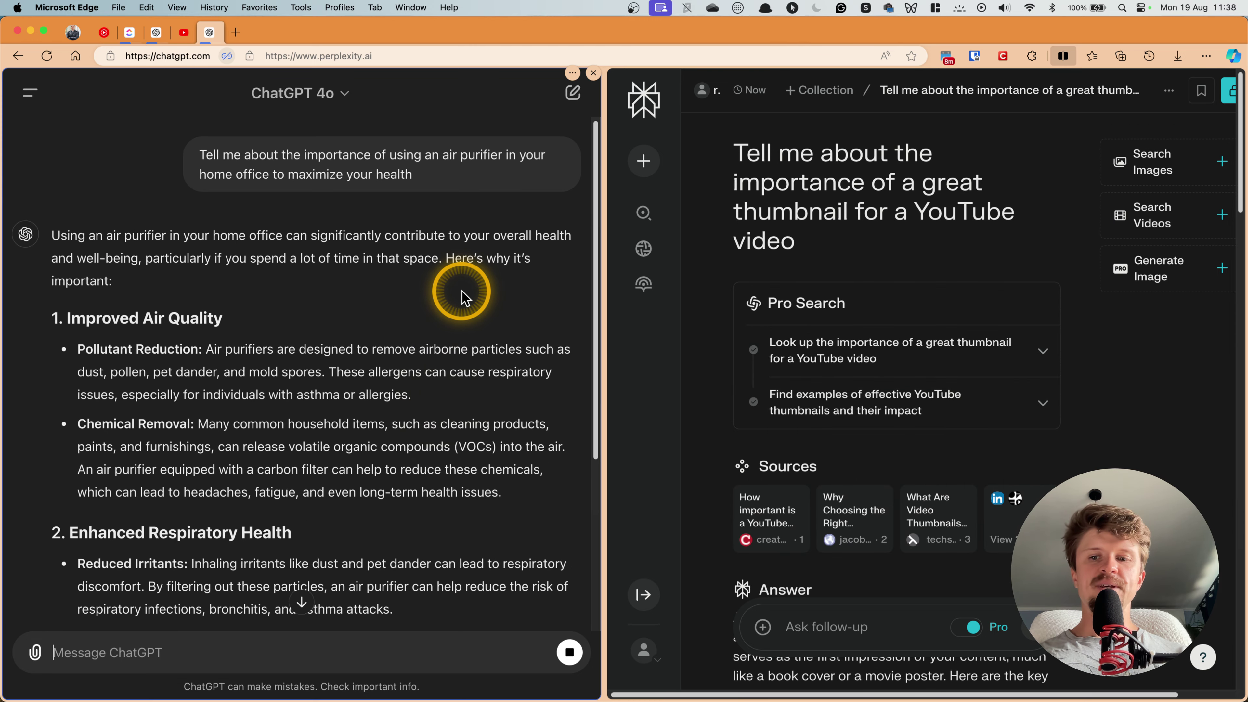
pyautogui.scroll(-15, 847, 313)
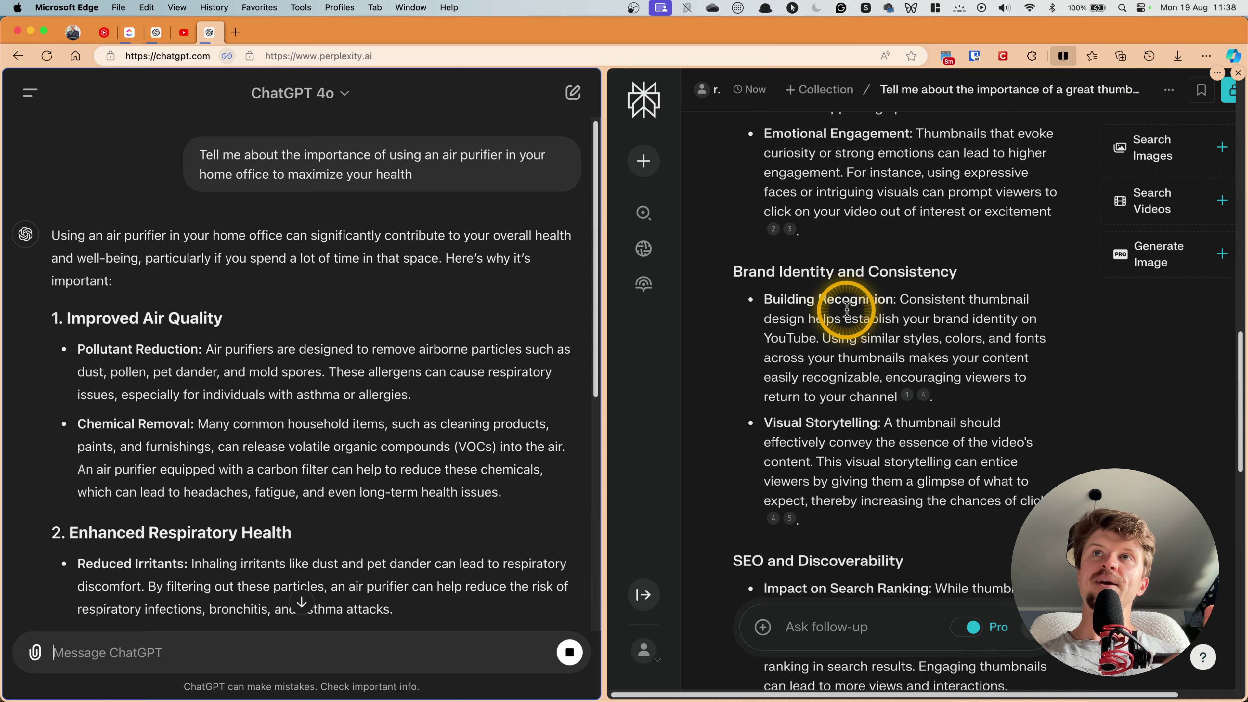
pyautogui.scroll(15, 847, 312)
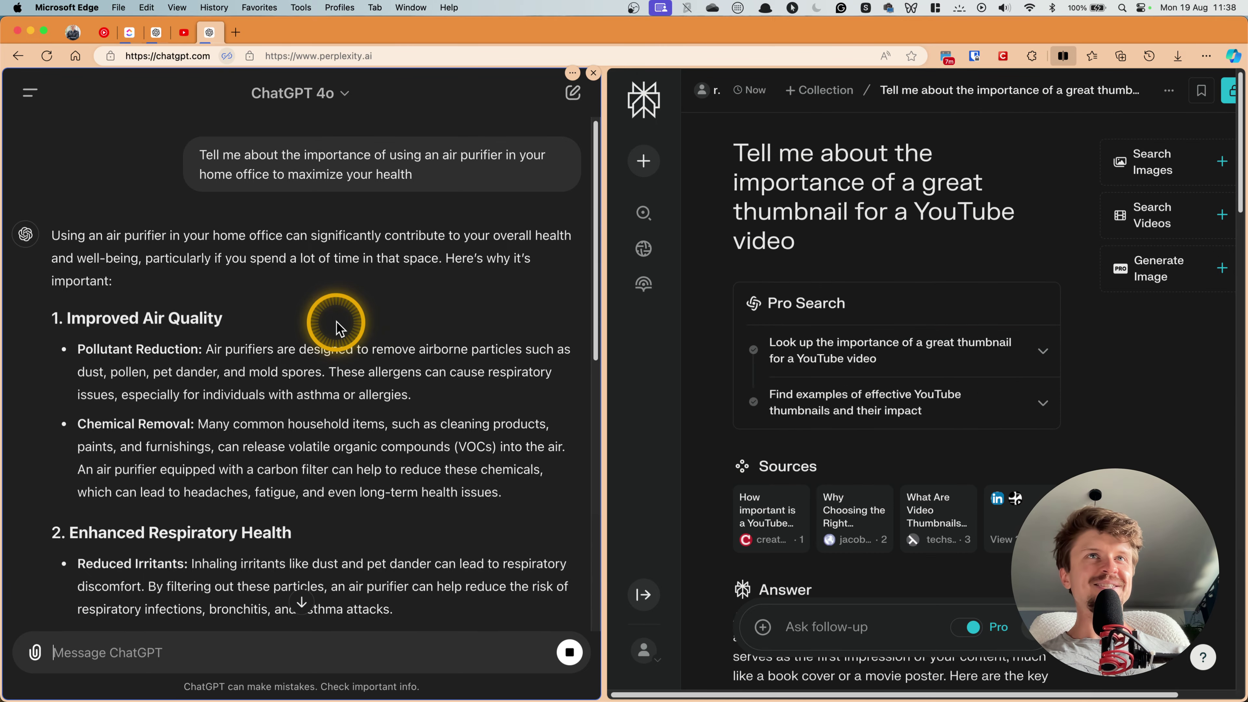
# Focus the ChatGPT pane and scroll its air purifier answer to 'Reduced Spread of Illness'.
pyautogui.click(339, 324)
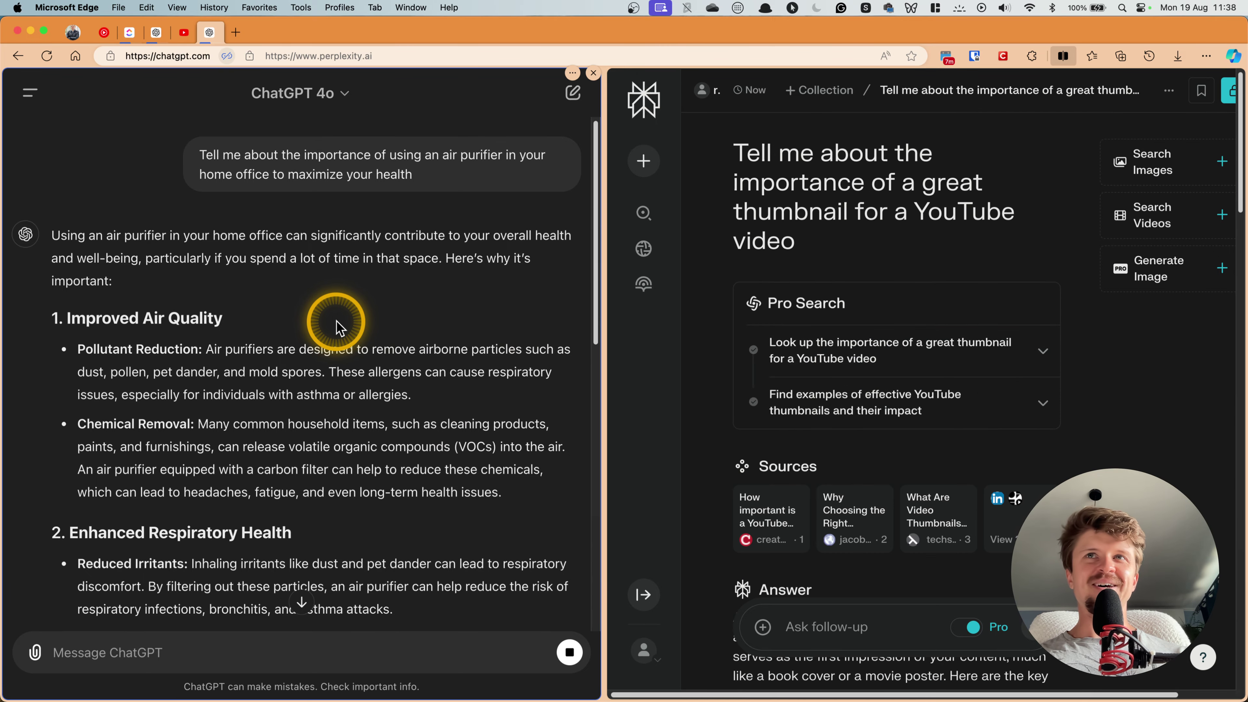
pyautogui.scroll(-15, 412, 393)
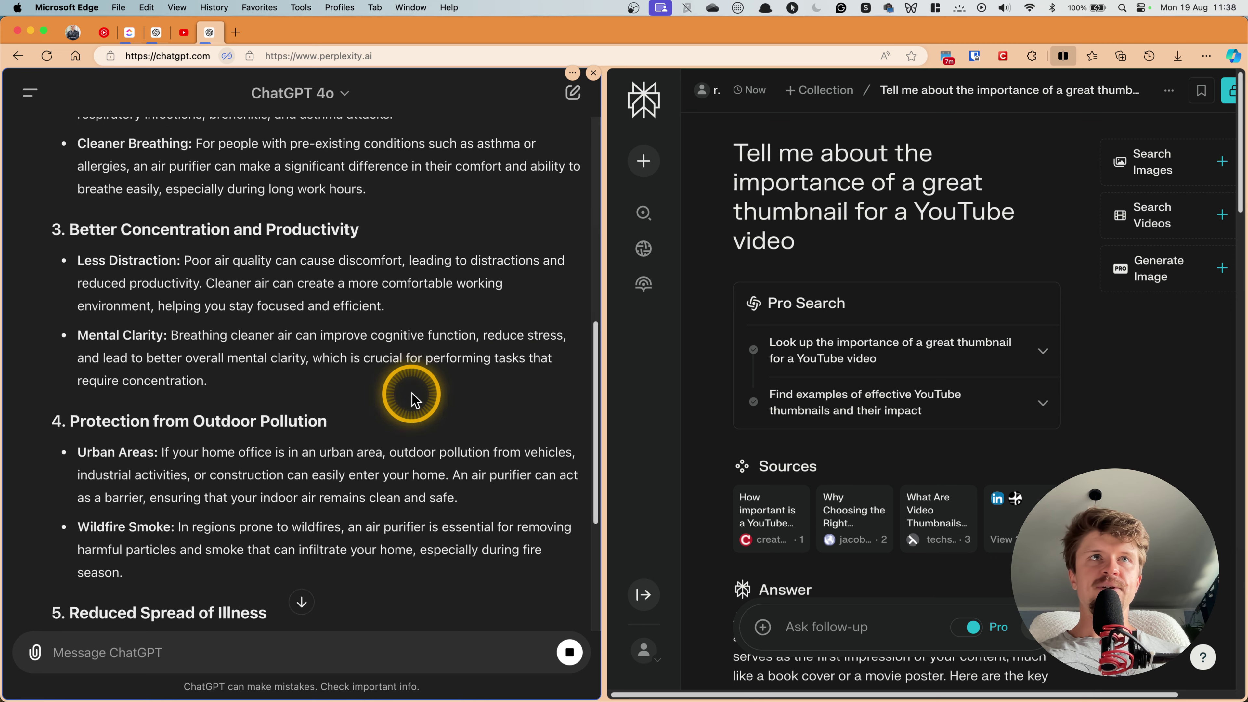
pyautogui.scroll(15, 393, 379)
pyautogui.scroll(-15, 947, 362)
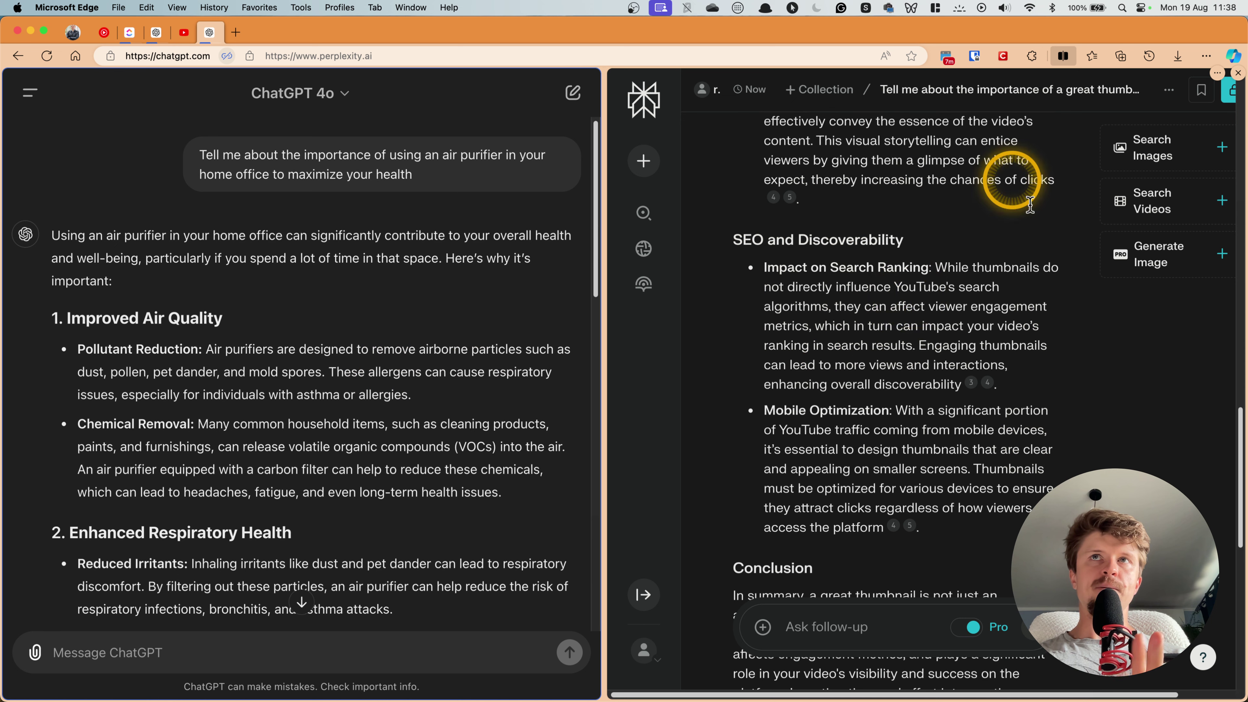
pyautogui.scroll(-10, 106, 424)
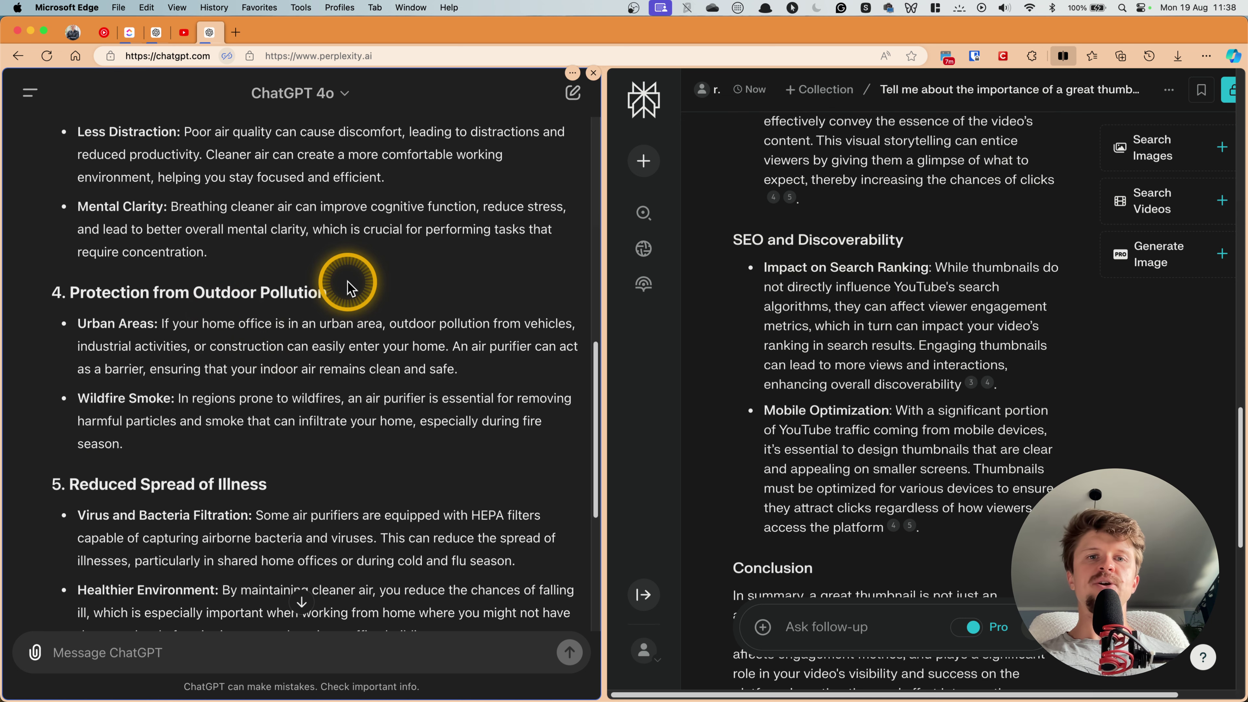
pyautogui.scroll(-5, 920, 357)
pyautogui.scroll(20, 925, 362)
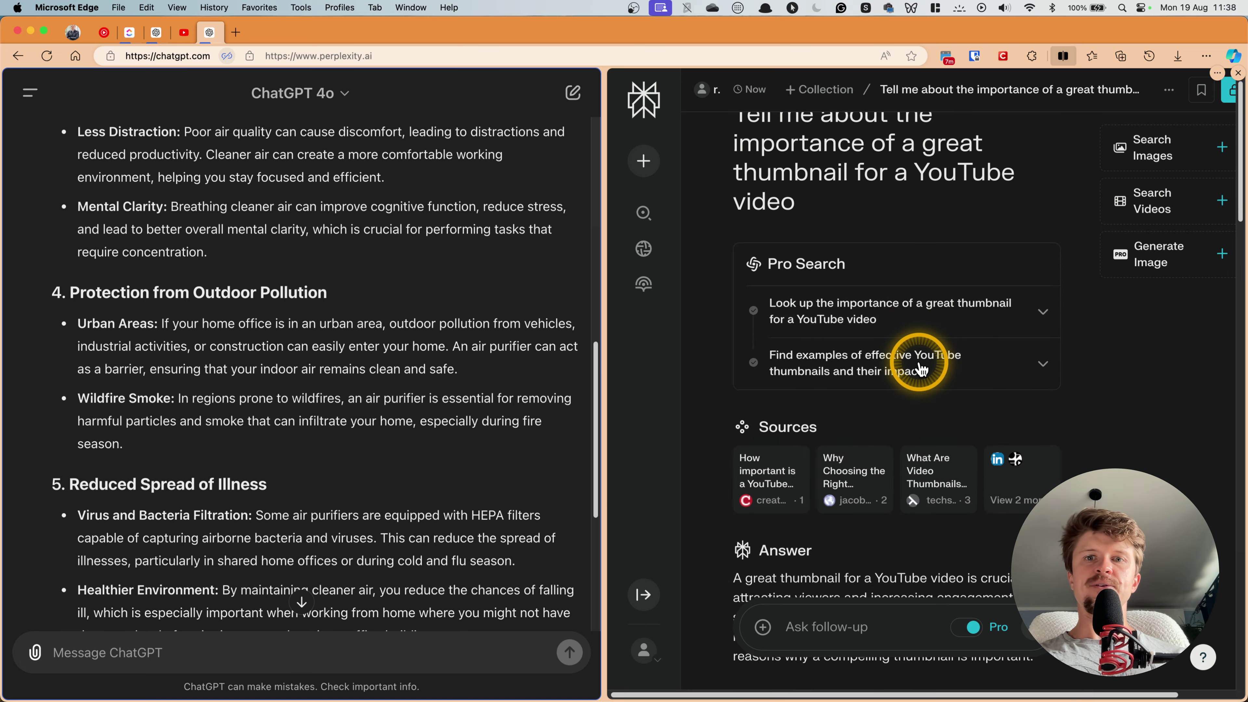